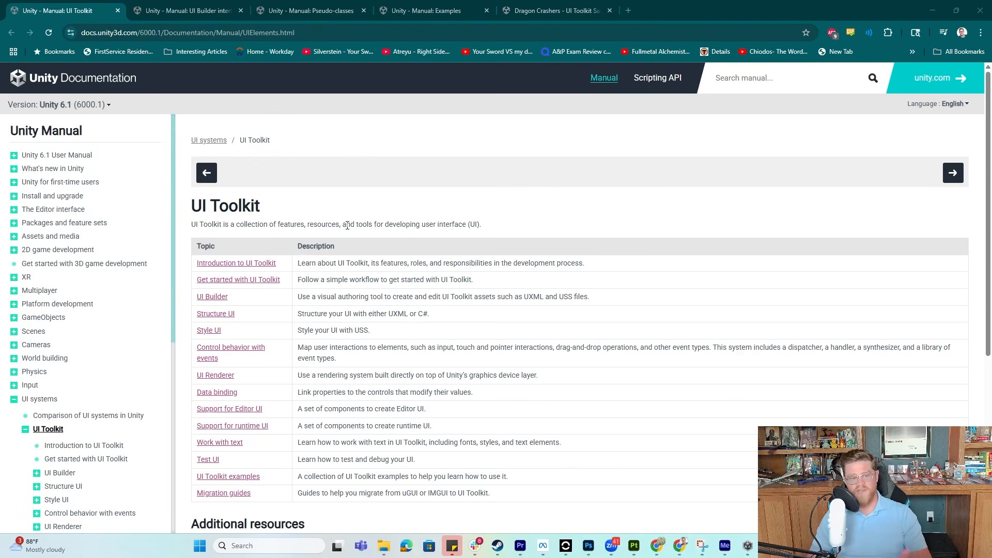
# Review the Unity Manual's UI Toolkit topic list and the UI Builder interface overview page
pyautogui.scroll(-2, 335, 220)
pyautogui.scroll(2, 327, 212)
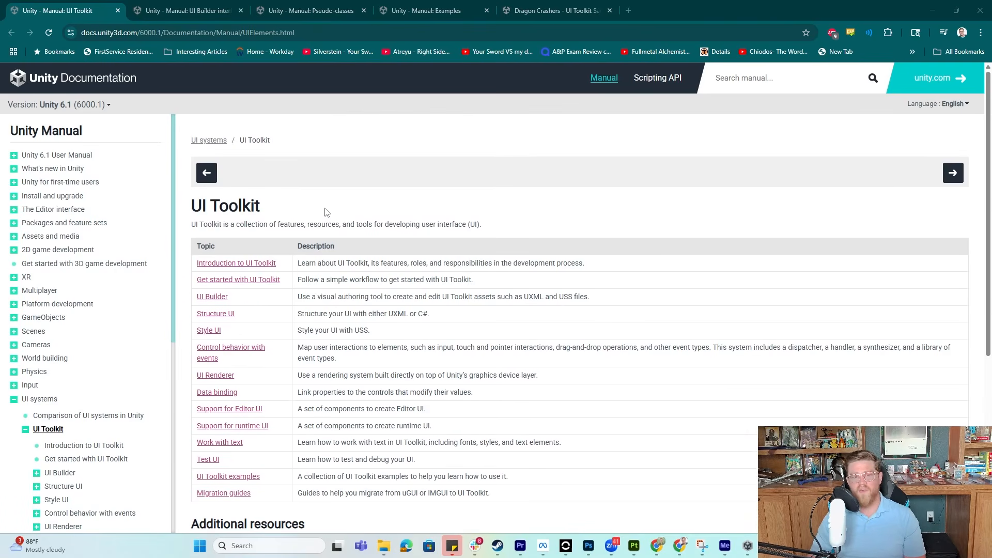
pyautogui.scroll(-1, 350, 208)
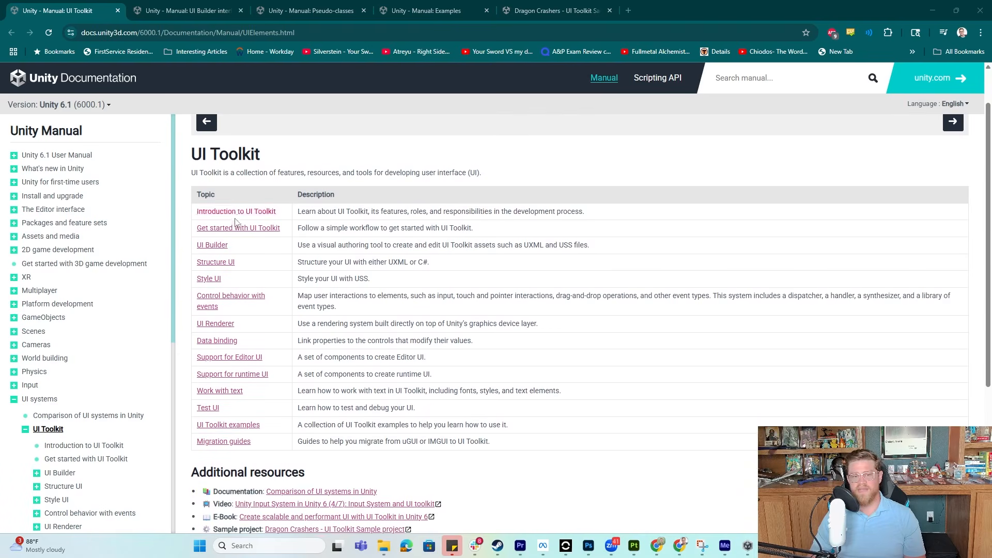
pyautogui.click(213, 13)
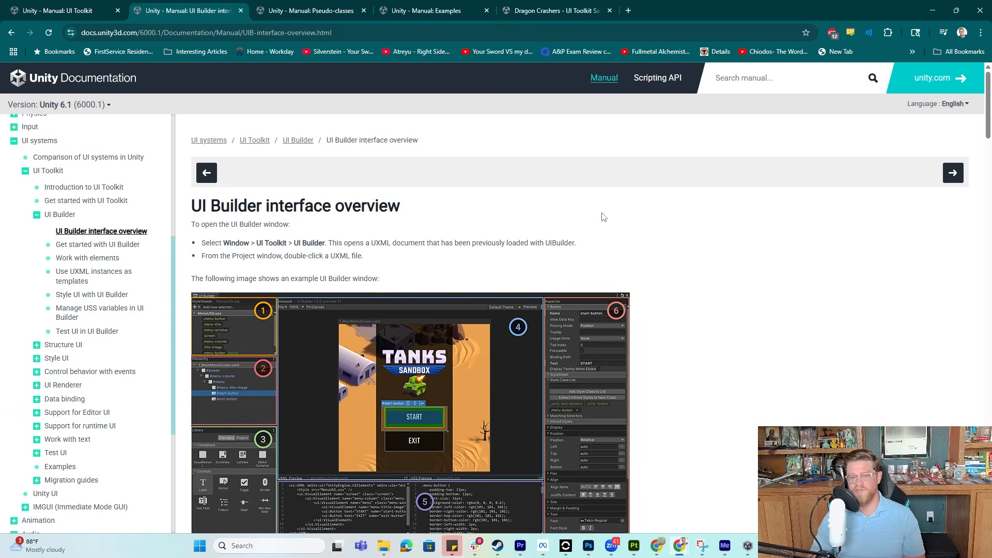
pyautogui.scroll(-1, 372, 182)
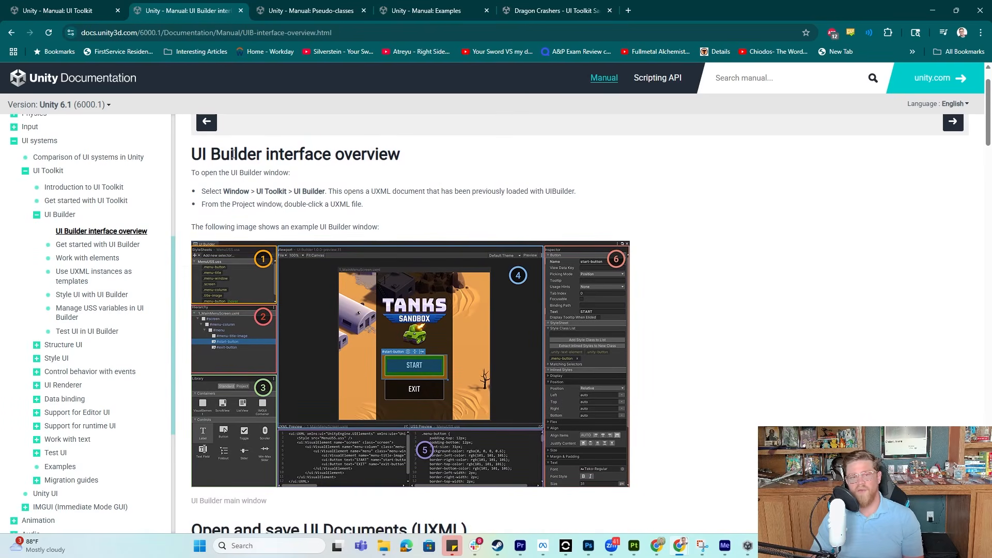
pyautogui.scroll(-12, 572, 175)
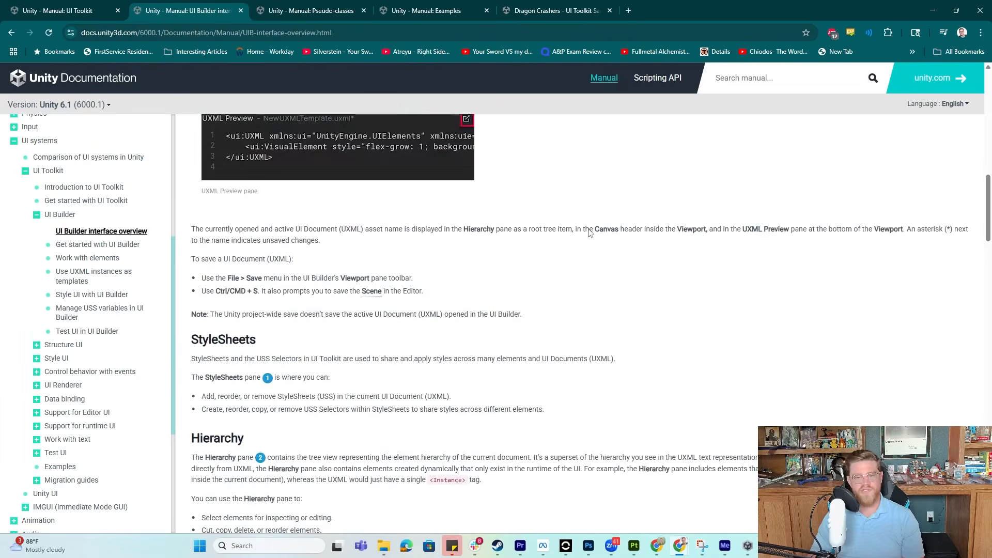
pyautogui.scroll(13, 590, 234)
# Review the manual's supported pseudo-classes page and the list of UI Toolkit examples
pyautogui.click(296, 10)
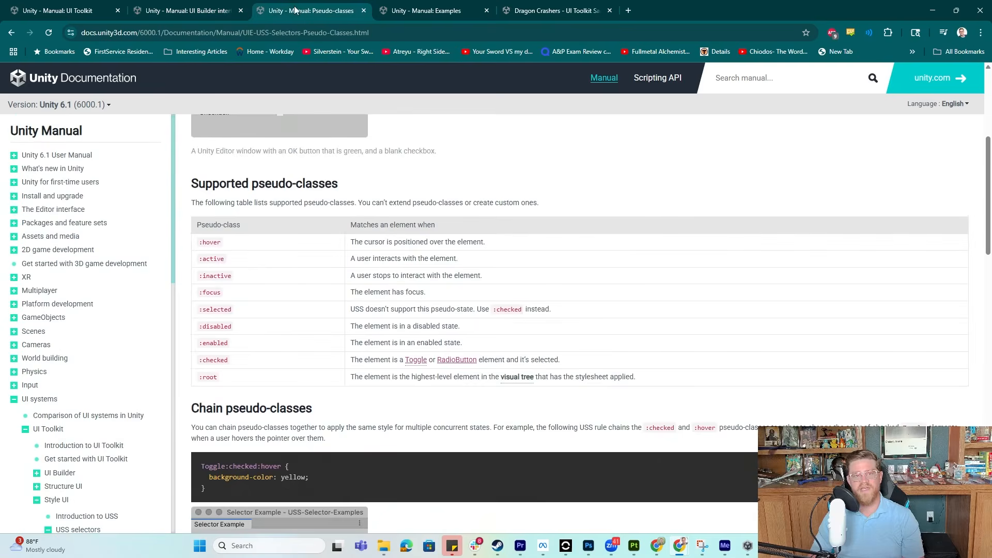
pyautogui.scroll(2, 421, 278)
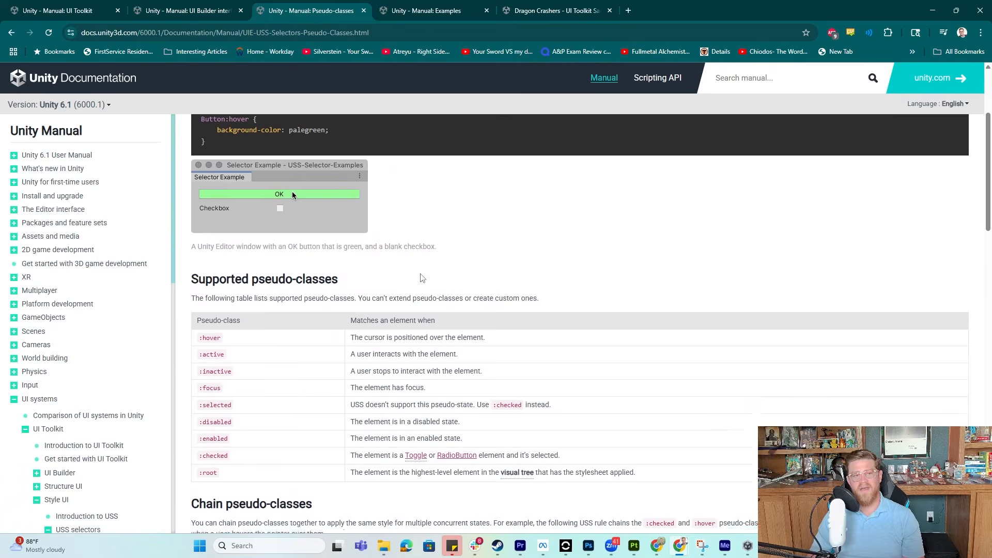
pyautogui.scroll(-4, 421, 278)
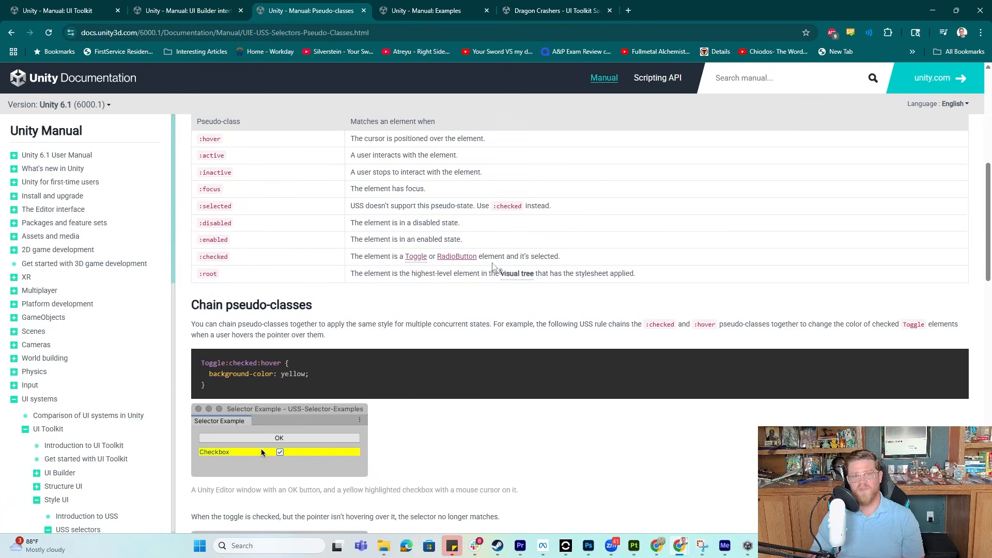
pyautogui.scroll(1, 504, 279)
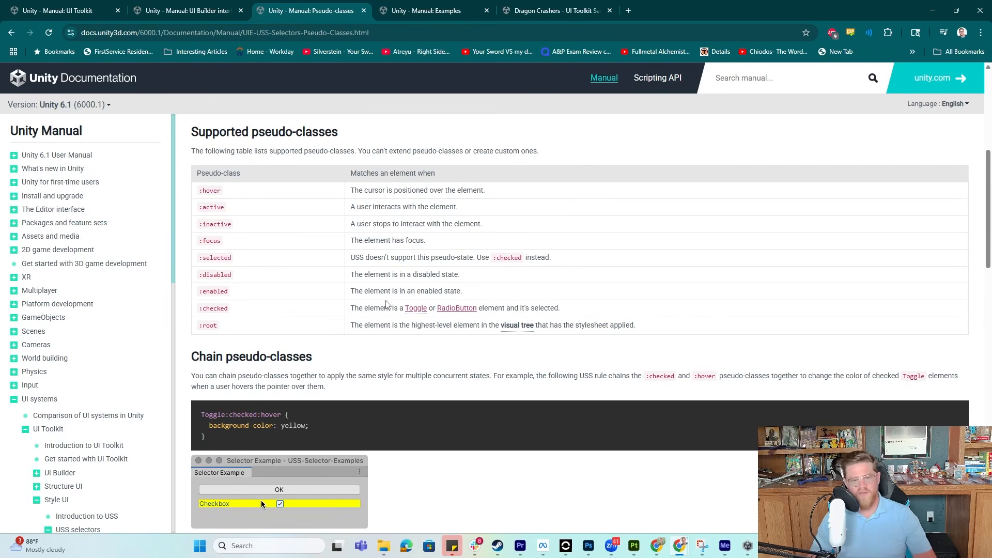
pyautogui.click(443, 14)
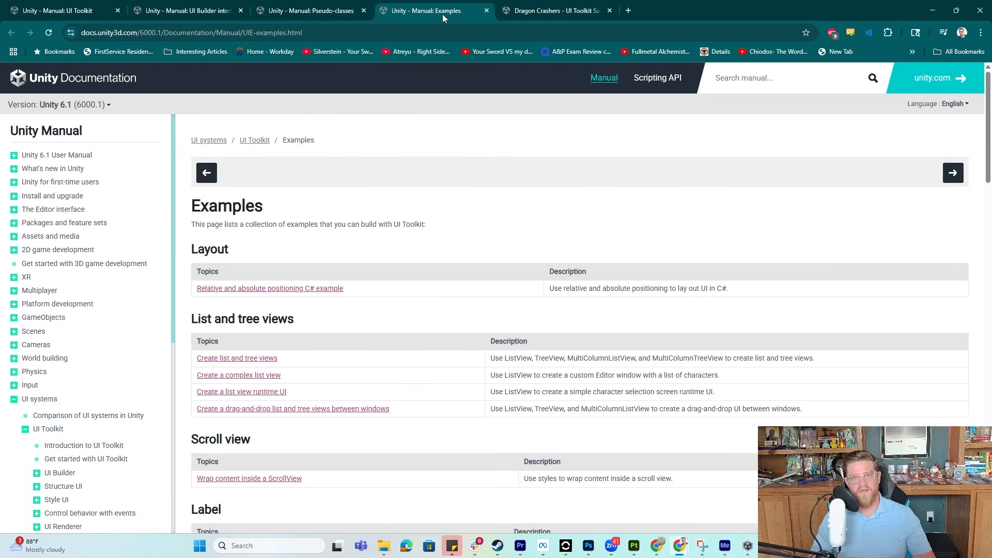
pyautogui.scroll(-11, 328, 254)
pyautogui.scroll(10, 447, 265)
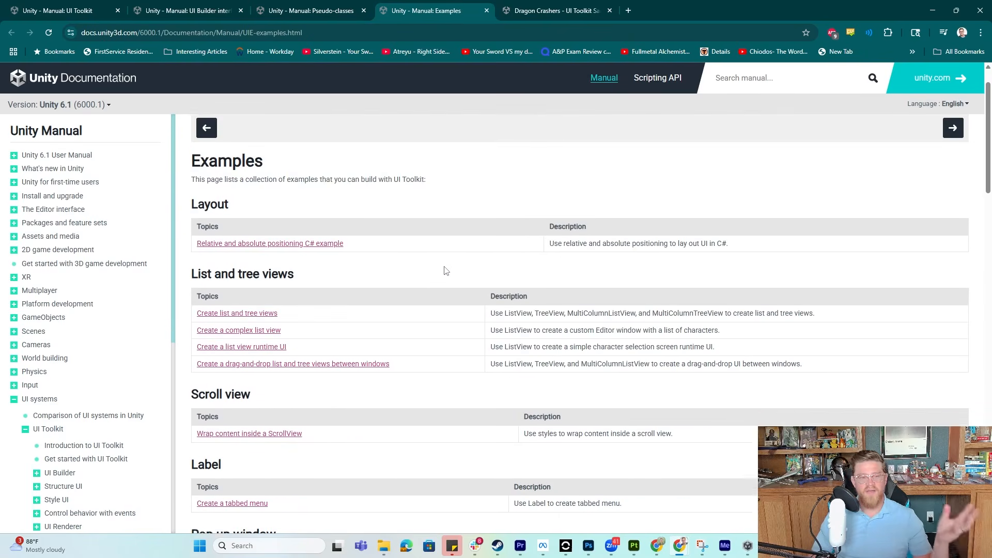
pyautogui.scroll(1, 444, 271)
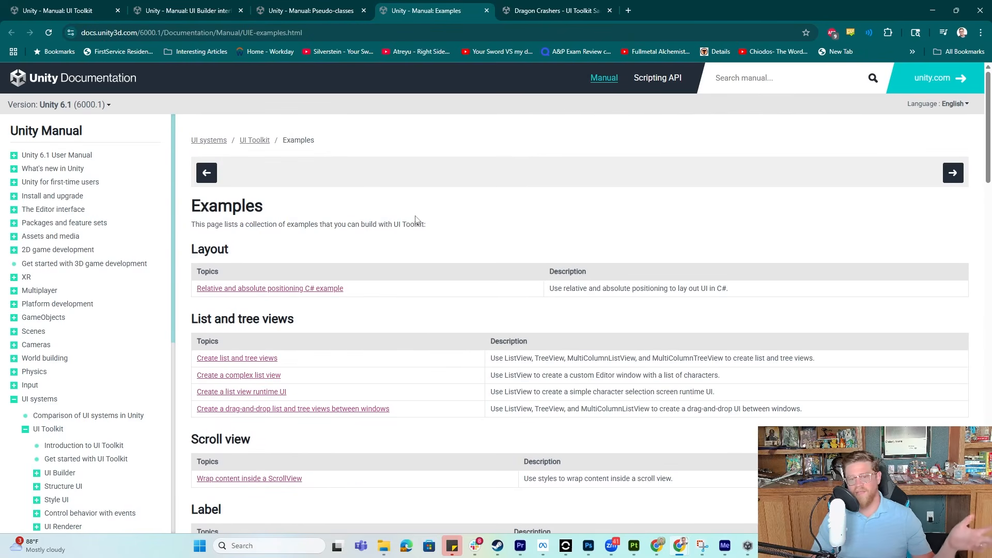
pyautogui.scroll(-3, 445, 210)
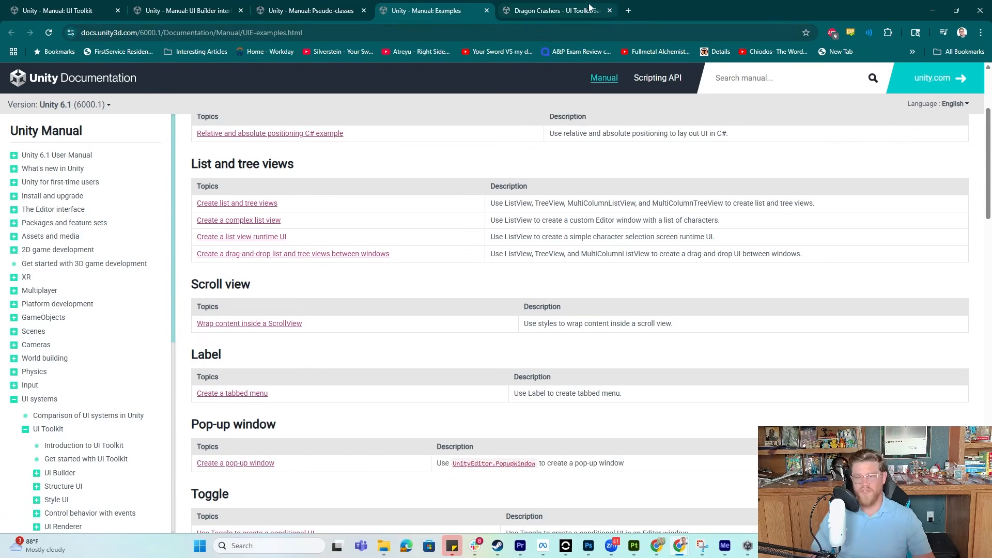
# Look over the Dragon Crashers - UI Toolkit Sample project page on the Unity Asset Store
pyautogui.click(582, 19)
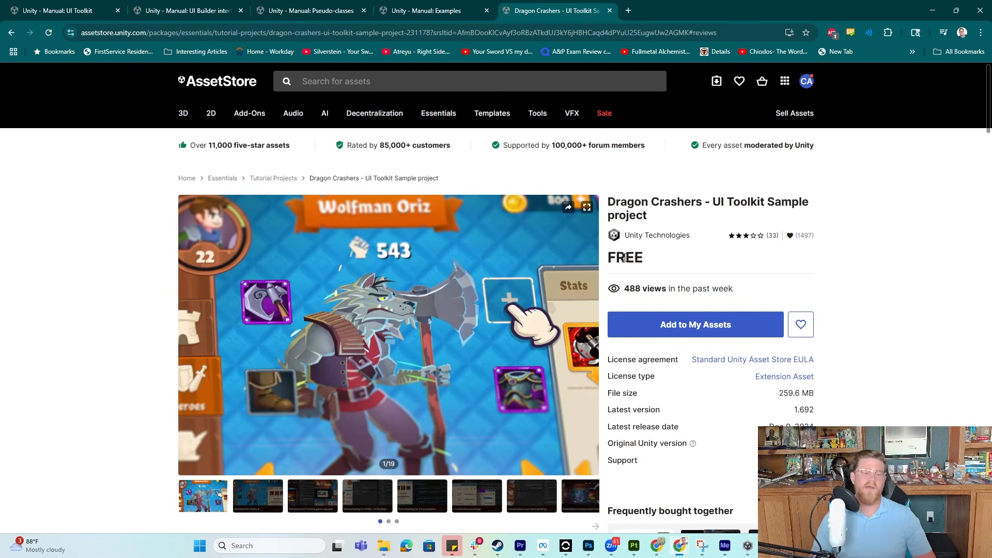
pyautogui.scroll(-1, 70, 338)
pyautogui.scroll(-1, 70, 338)
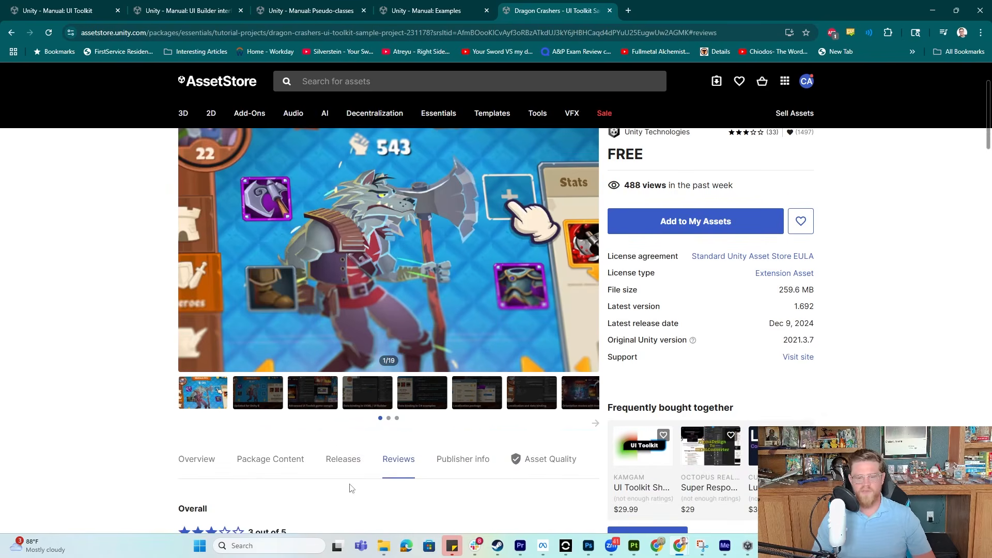
pyautogui.scroll(2, 171, 435)
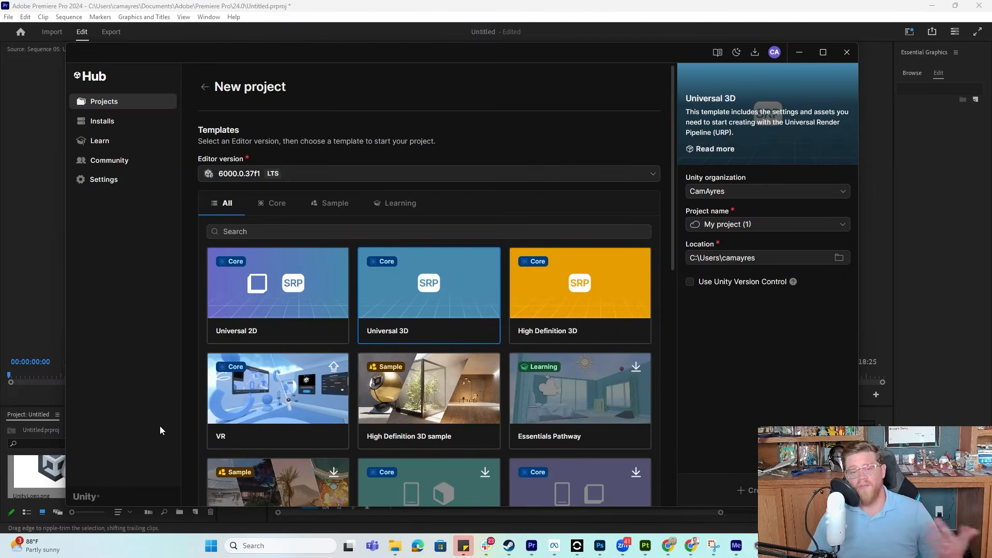
# In Unity Hub, create a project named UI ToolKitDemo with editor version 6000.2.0b2 and the High Definition 3D sample template
pyautogui.click(431, 179)
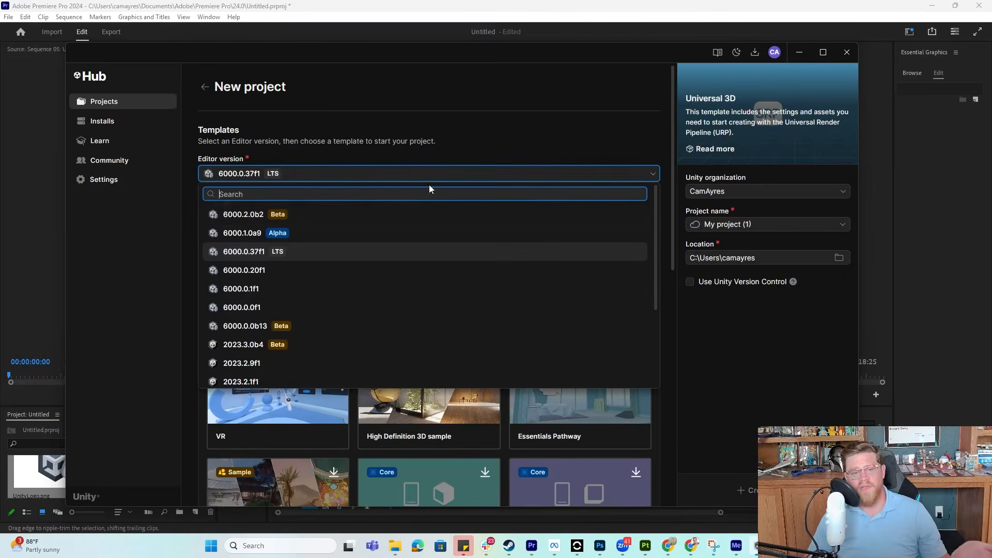
pyautogui.click(339, 220)
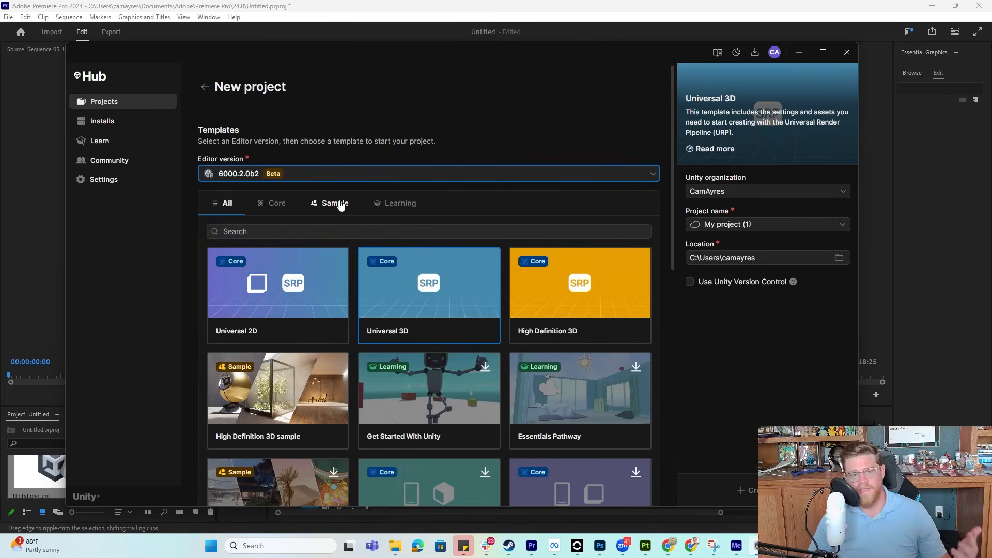
pyautogui.scroll(-2, 504, 218)
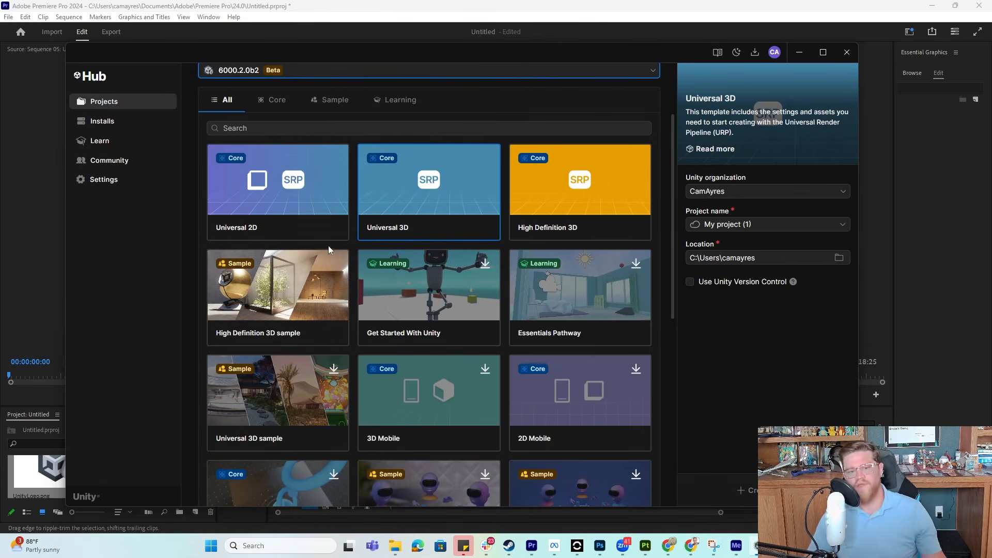
pyautogui.click(283, 293)
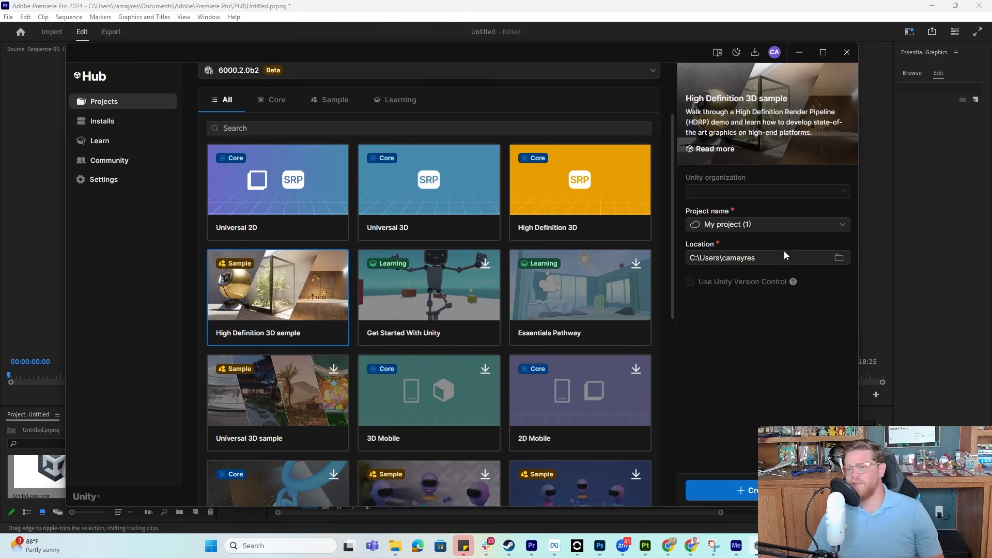
pyautogui.click(778, 221)
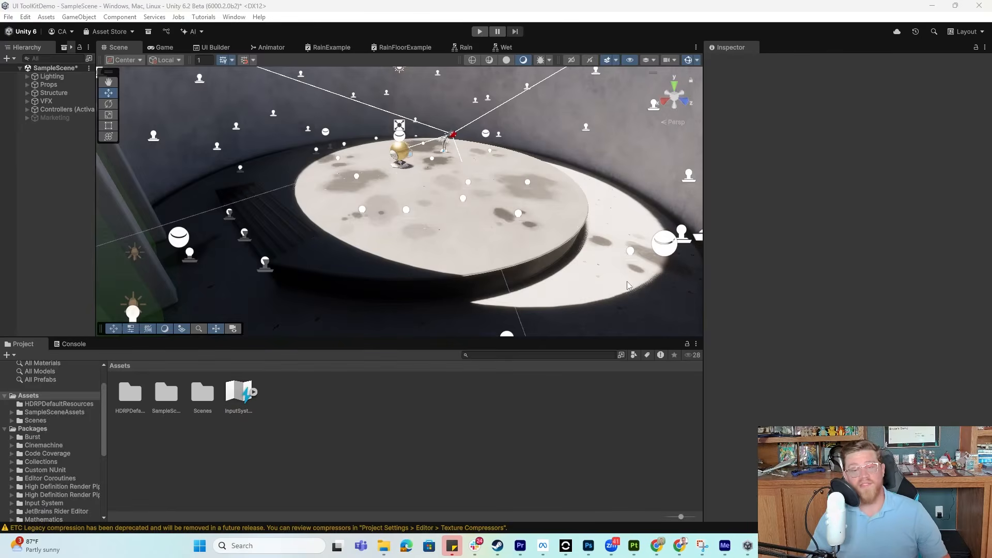
pyautogui.moveTo(455, 196); pyautogui.dragTo(421, 198, button='right')
pyautogui.keyDown('alt'); pyautogui.moveTo(421, 198); pyautogui.dragTo(412, 161); pyautogui.keyUp('alt')
pyautogui.scroll(5, 424, 160)
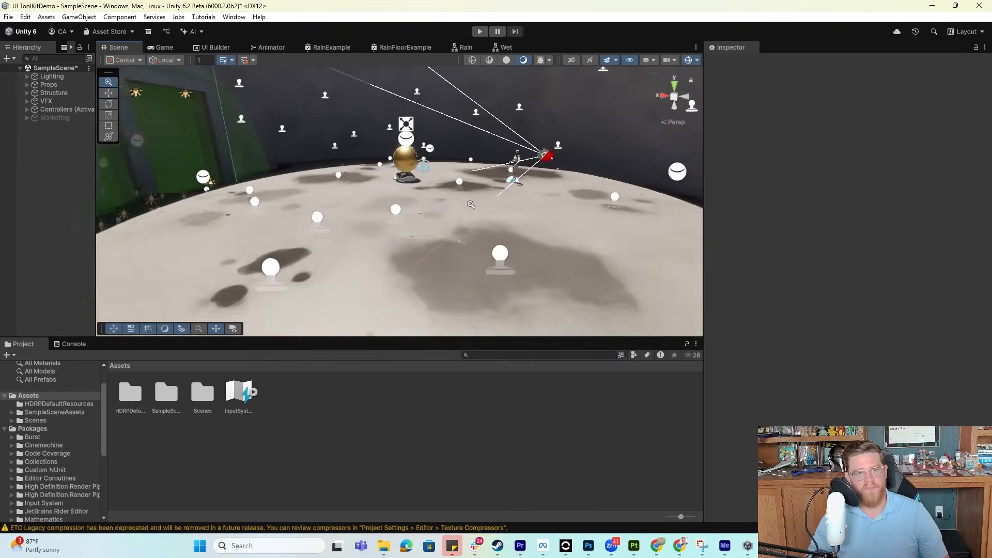
pyautogui.keyDown('alt'); pyautogui.moveTo(496, 214); pyautogui.dragTo(443, 224); pyautogui.keyUp('alt')
pyautogui.moveTo(443, 223); pyautogui.dragTo(467, 212, button='middle')
# Open UI Builder in the Unity editor and enlarge its area by shrinking the neighbouring Inspector and Project panels
pyautogui.click(232, 17)
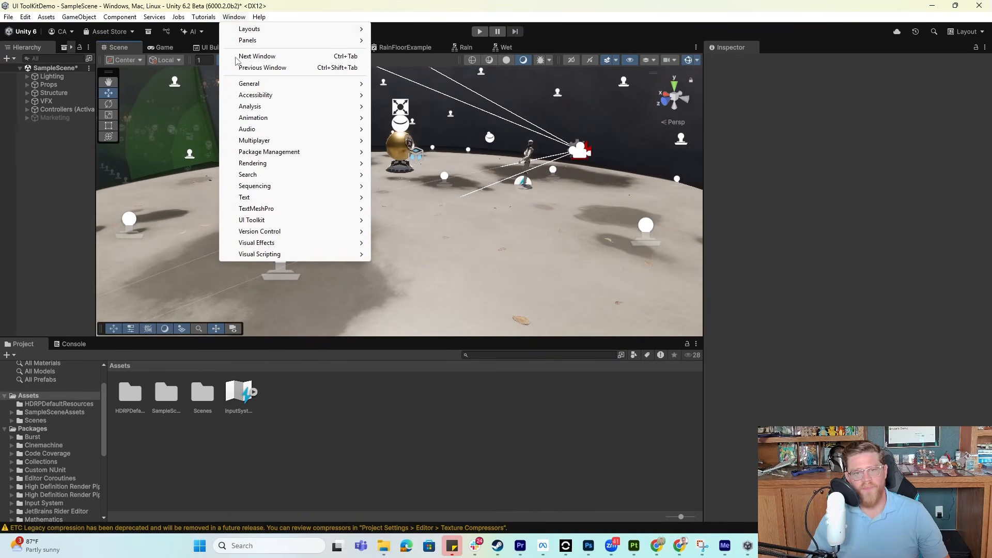
pyautogui.moveTo(287, 221)
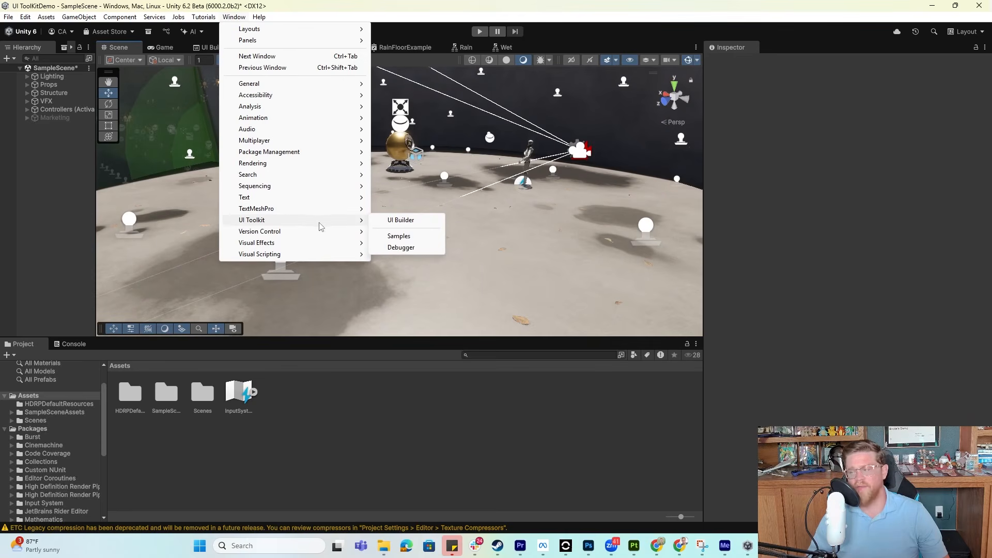
pyautogui.click(401, 220)
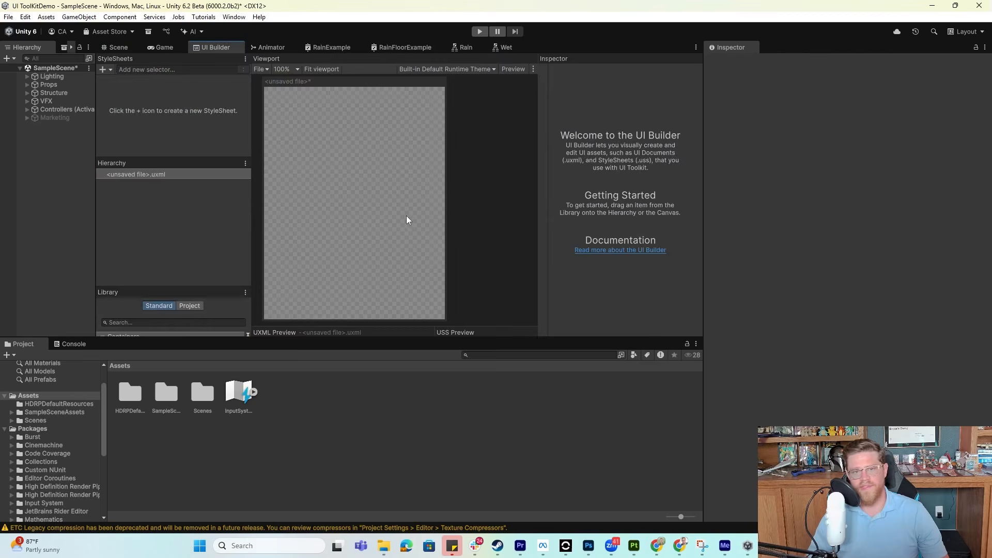
pyautogui.moveTo(420, 228); pyautogui.dragTo(475, 233, button='middle')
pyautogui.moveTo(481, 224); pyautogui.dragTo(483, 225, button='middle')
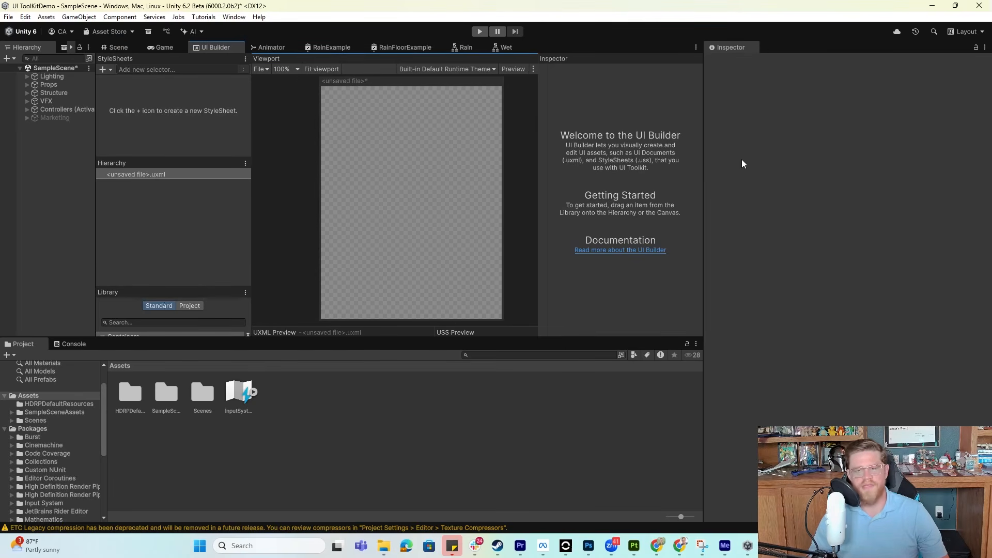
pyautogui.moveTo(705, 154); pyautogui.dragTo(772, 158)
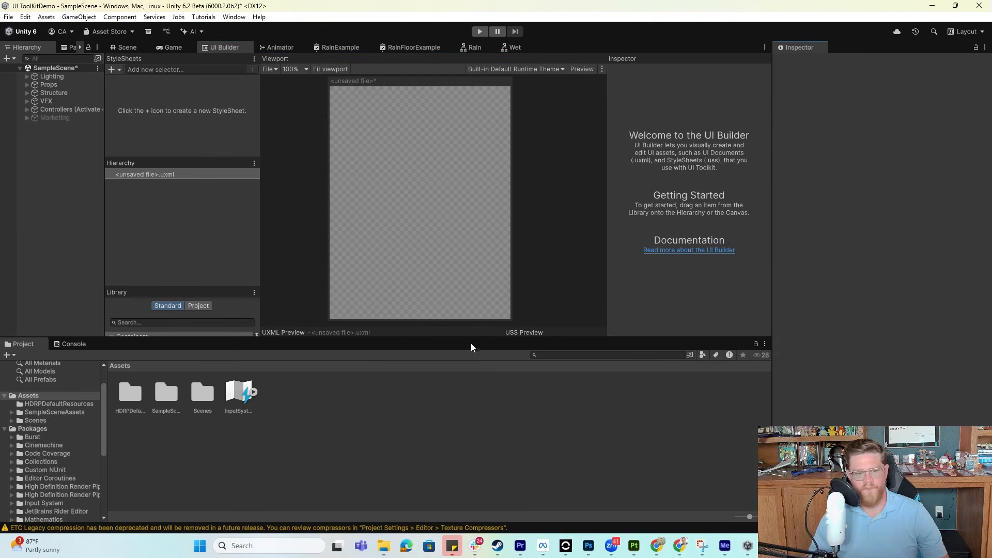
pyautogui.moveTo(472, 347); pyautogui.dragTo(471, 448)
# Save the unsaved UI document as Demo_Menu.uxml in the project's Assets folder and check its UXML and USS previews
pyautogui.click(269, 69)
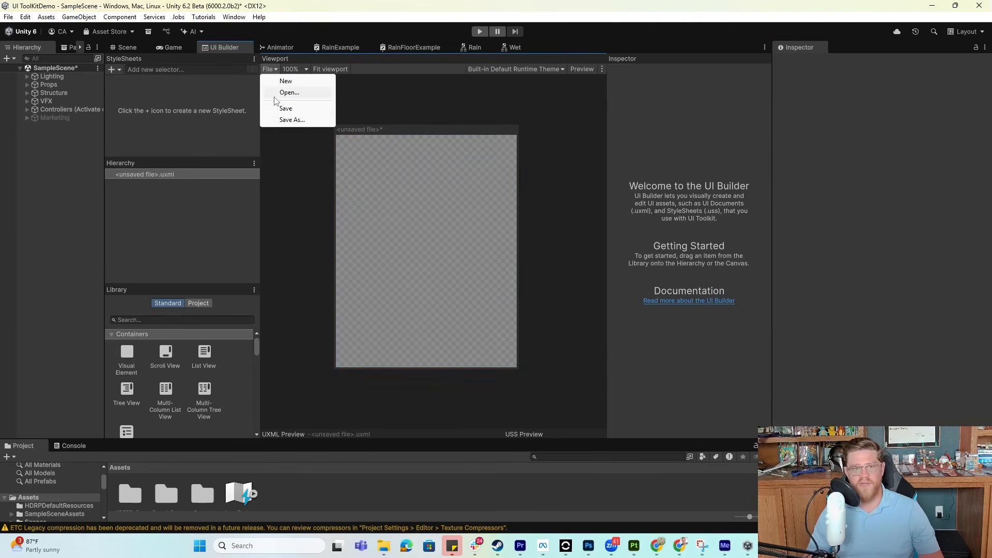
pyautogui.click(292, 119)
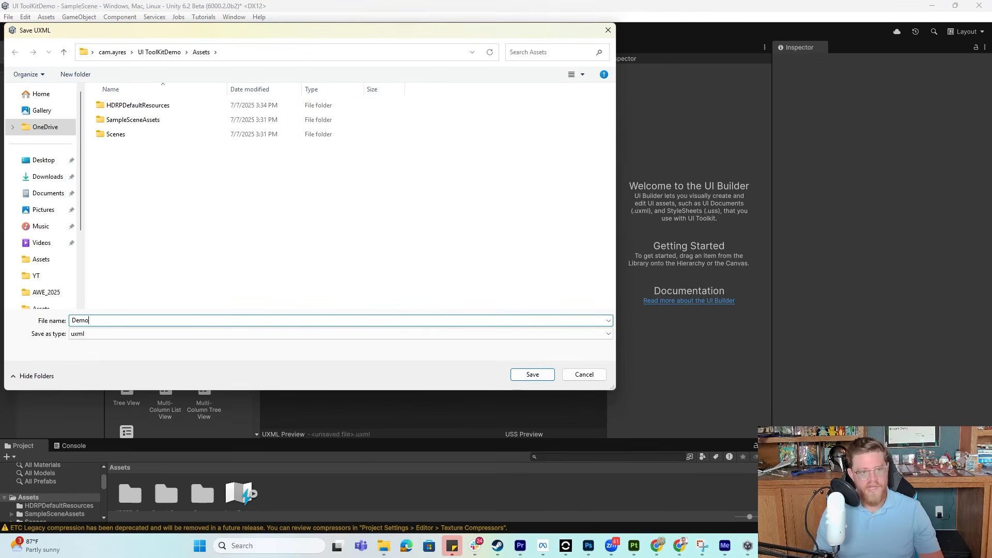
pyautogui.press('Return')
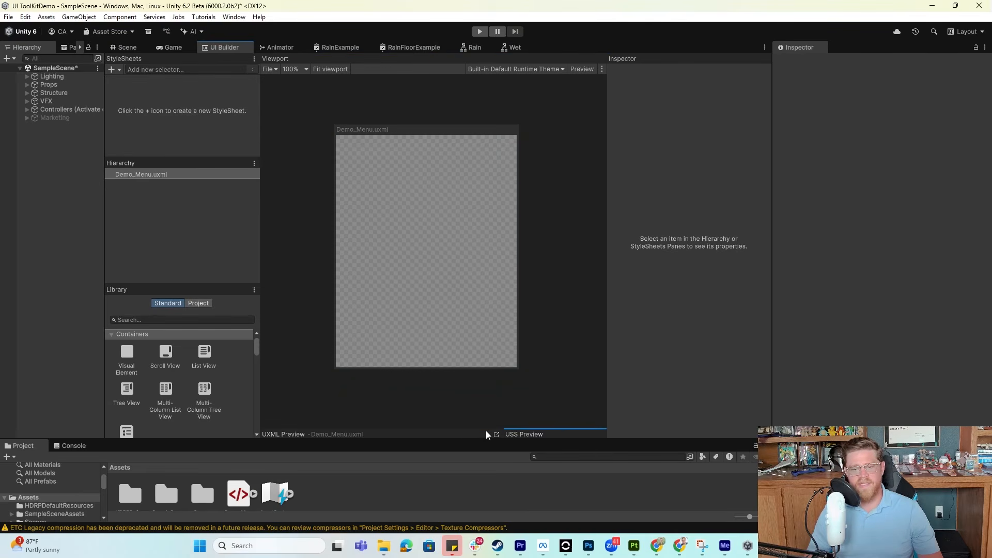
pyautogui.moveTo(492, 429); pyautogui.dragTo(491, 324)
pyautogui.moveTo(396, 327); pyautogui.dragTo(408, 425)
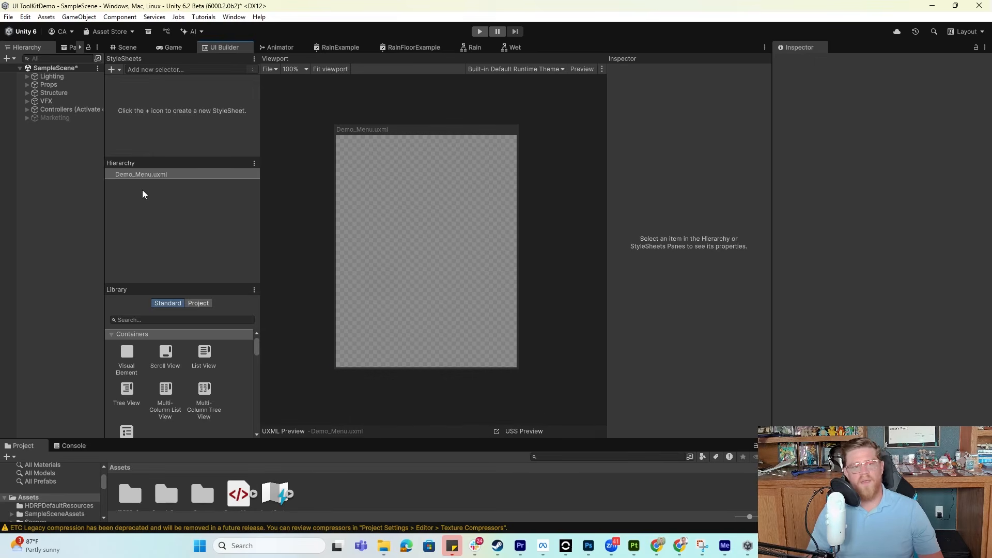
# Make the Demo_Menu.uxml canvas match the Game view size and fit the whole canvas in the viewport
pyautogui.click(161, 175)
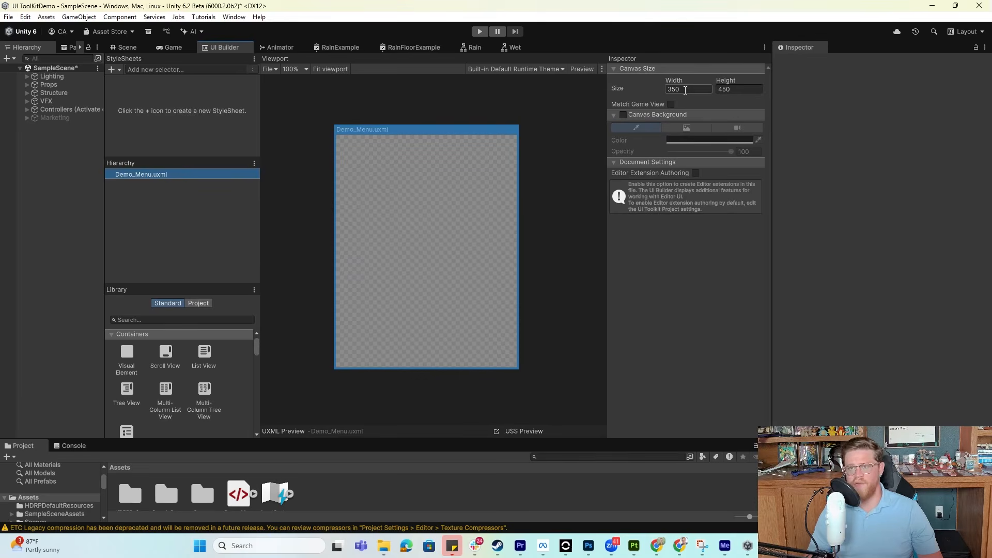
pyautogui.click(670, 104)
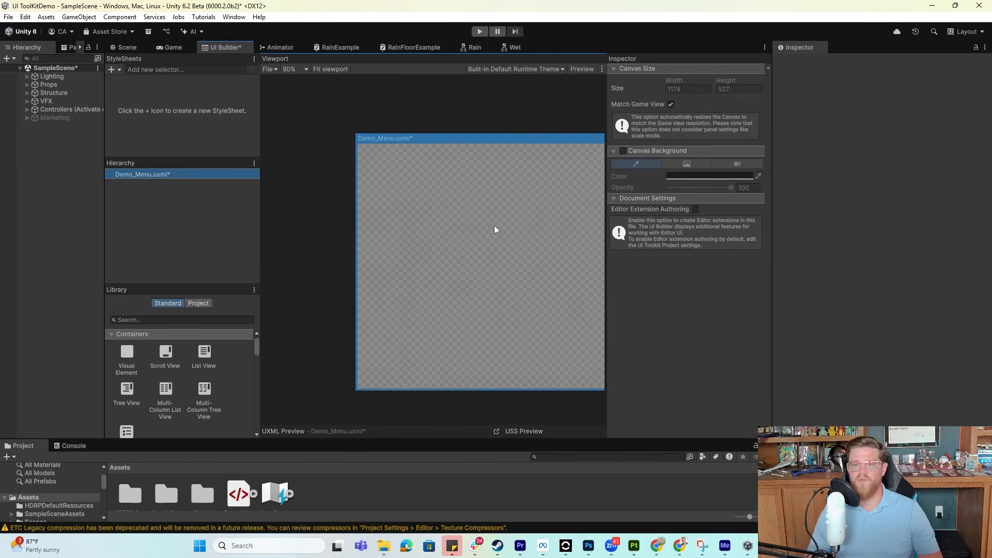
pyautogui.scroll(-5, 497, 248)
pyautogui.moveTo(511, 258); pyautogui.dragTo(402, 249, button='middle')
pyautogui.scroll(3, 441, 261)
pyautogui.scroll(-1, 452, 257)
pyautogui.click(449, 259)
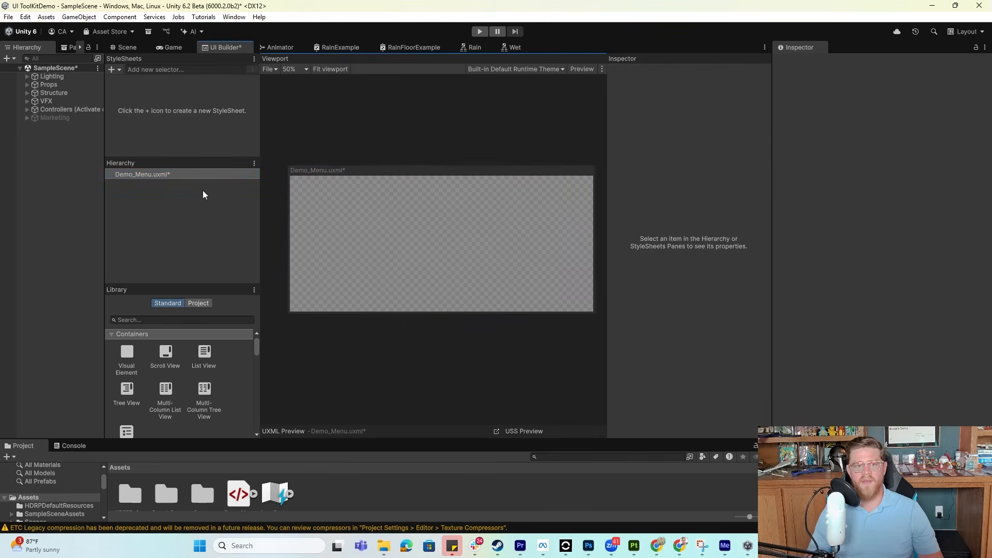
# Turn on the canvas background for Demo_Menu.uxml with a solid black colour
pyautogui.click(195, 176)
pyautogui.click(623, 151)
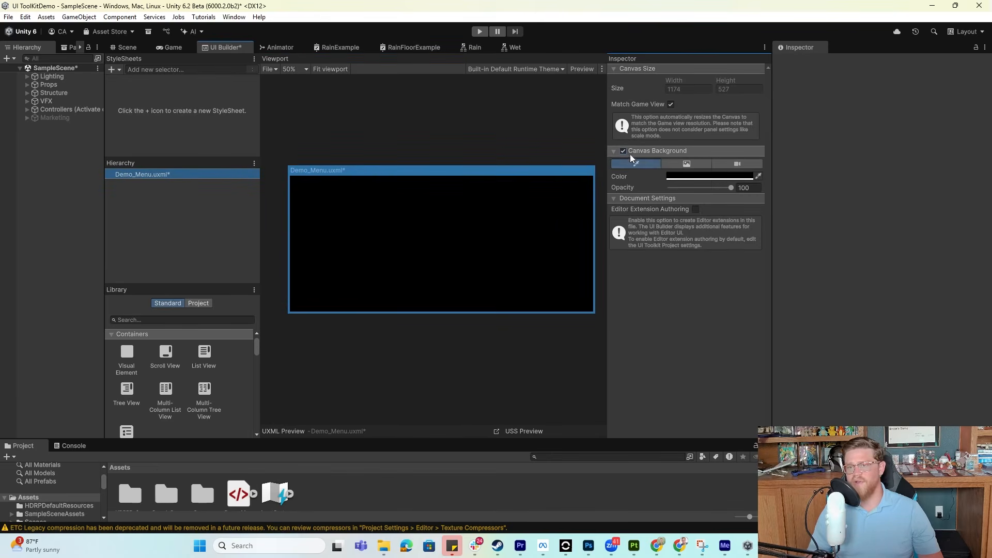
# Try MainCamera's view as the canvas background and return to the solid colour background
pyautogui.click(672, 164)
pyautogui.click(637, 165)
pyautogui.click(698, 166)
pyautogui.click(737, 164)
pyautogui.click(757, 176)
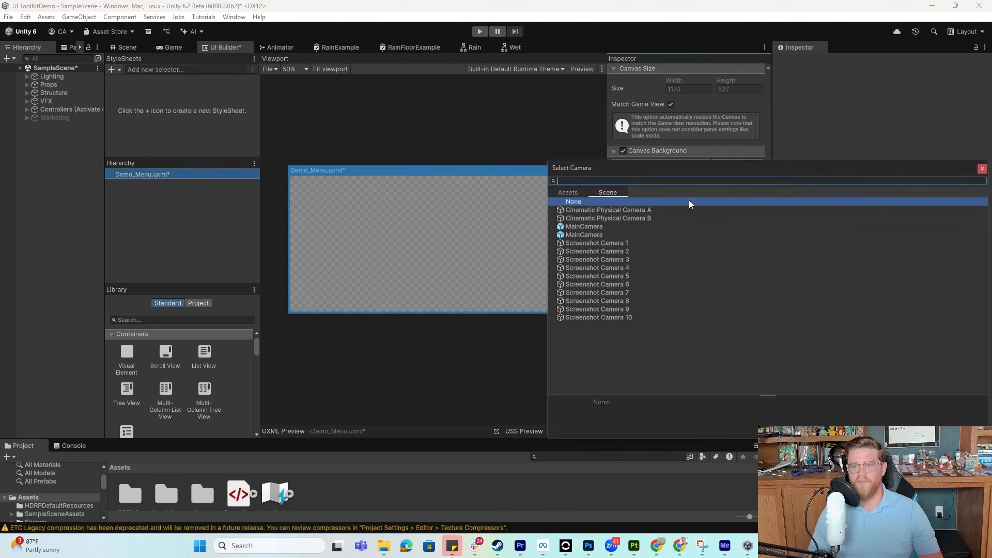
pyautogui.click(612, 227)
pyautogui.click(982, 169)
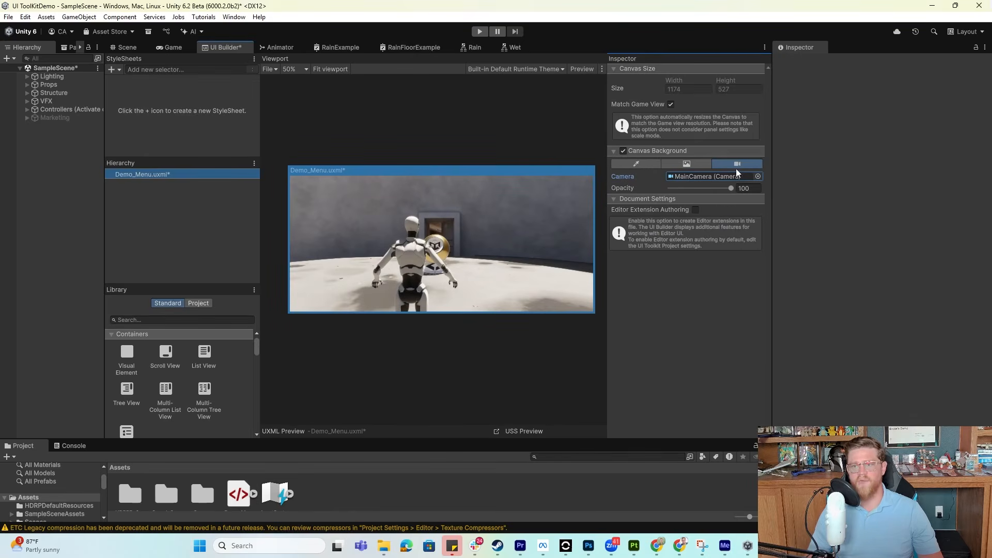
pyautogui.click(639, 164)
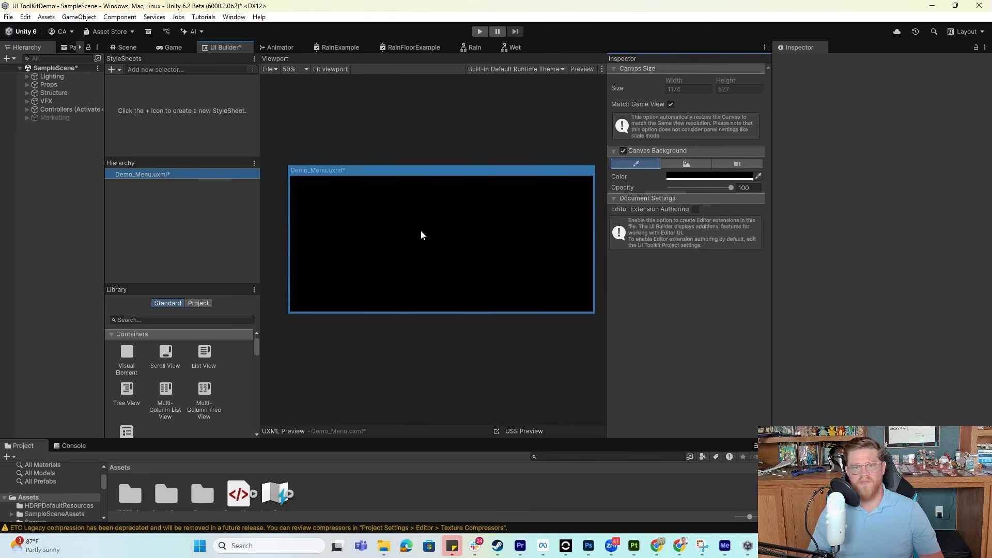
# Create a new USS style sheet named MainContainer in the project's Assets folder
pyautogui.click(209, 212)
pyautogui.click(166, 174)
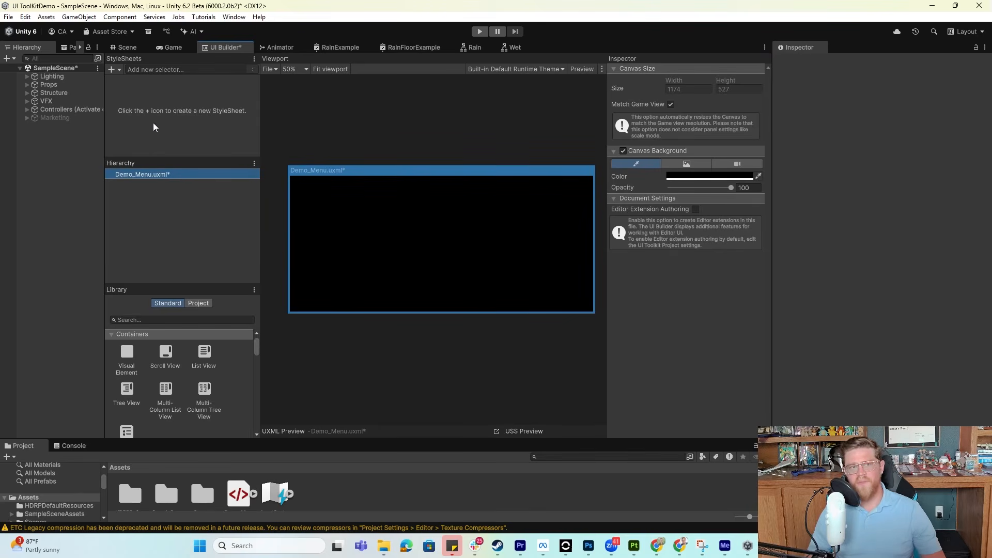
pyautogui.click(113, 68)
pyautogui.click(128, 83)
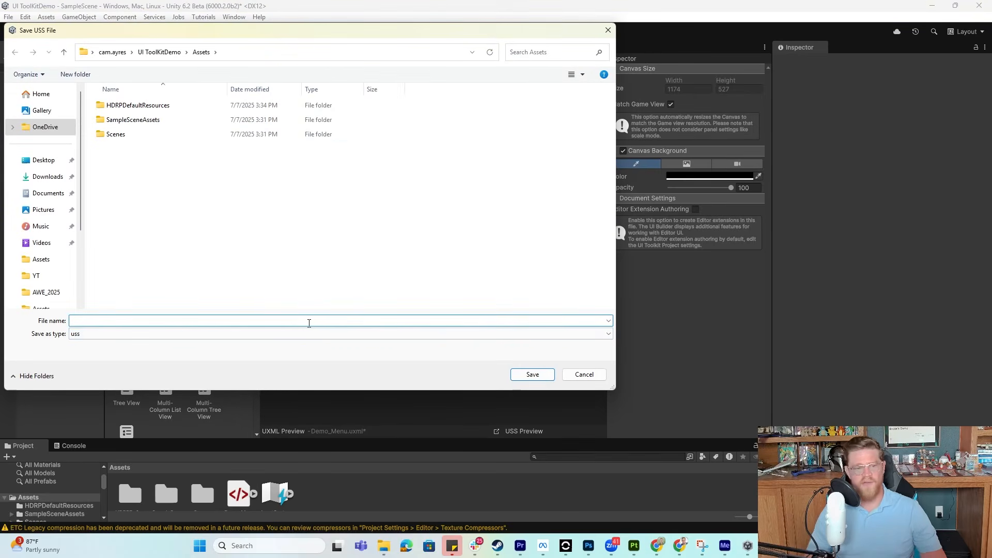
pyautogui.write('MainC')
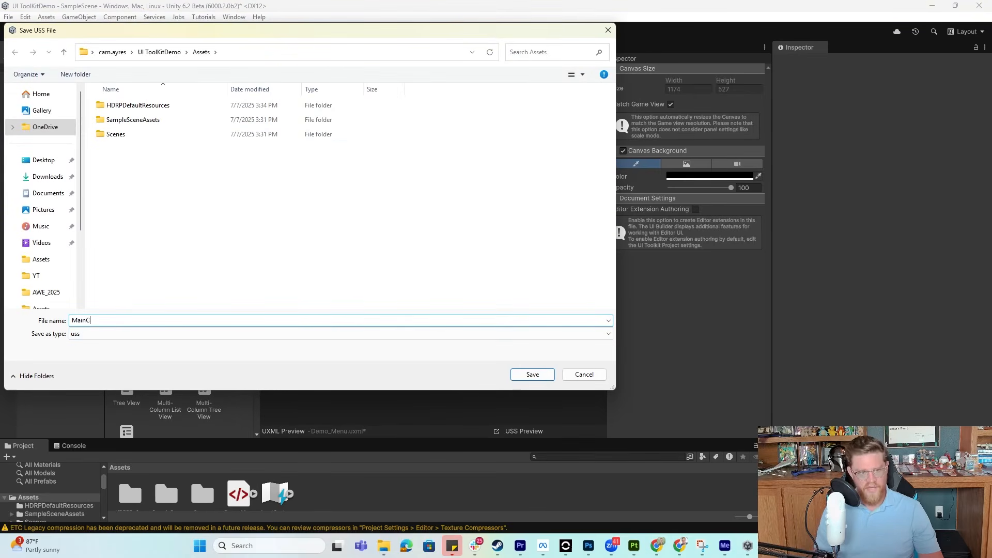
pyautogui.write('ontainer')
pyautogui.press('Return')
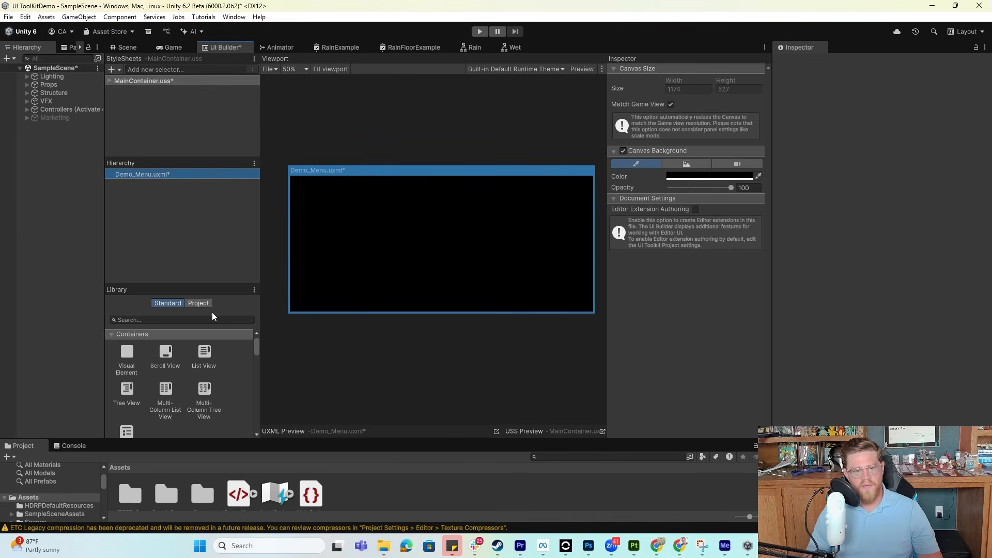
# Add a Visual Element container to Demo_Menu.uxml and give it the name VisualElement
pyautogui.moveTo(131, 361); pyautogui.dragTo(157, 173)
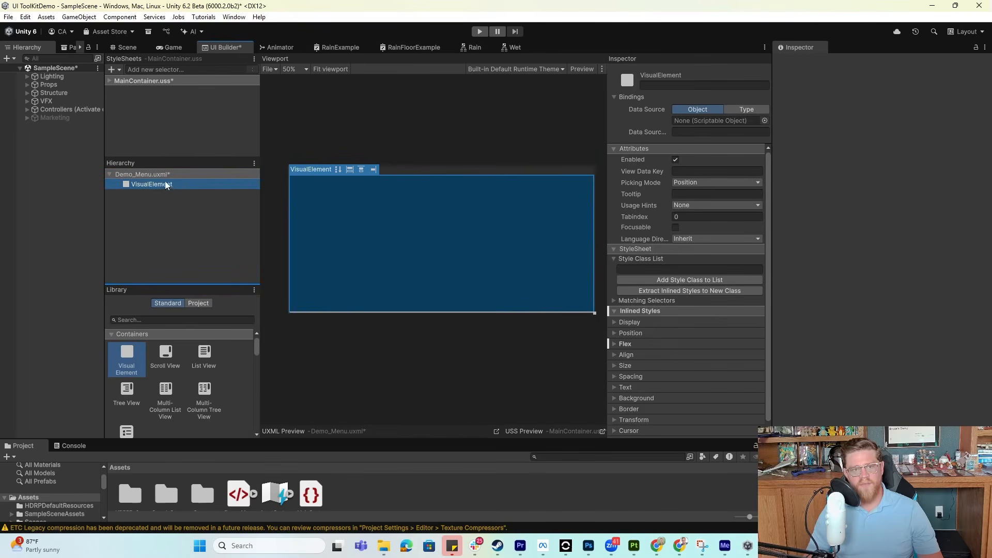
pyautogui.click(155, 184)
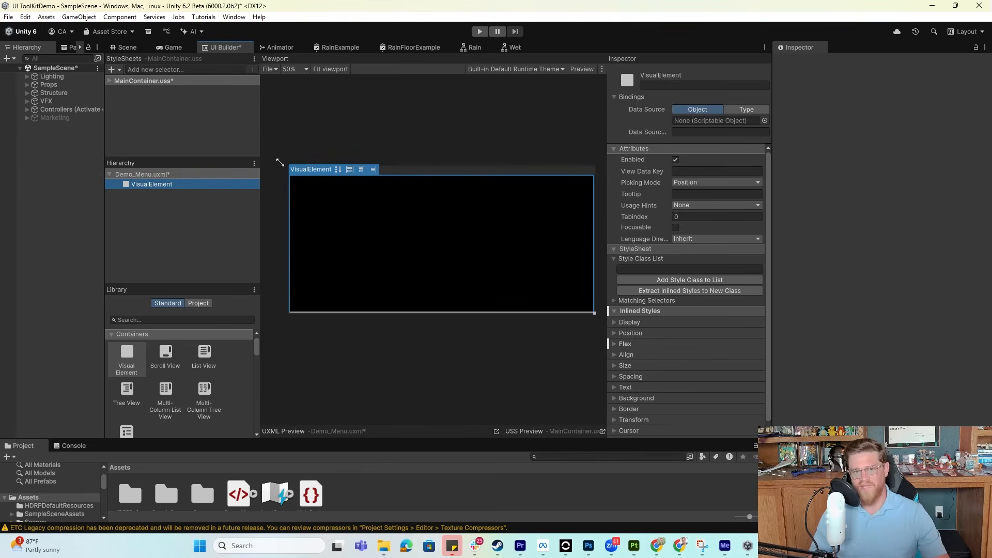
pyautogui.doubleClick(204, 187)
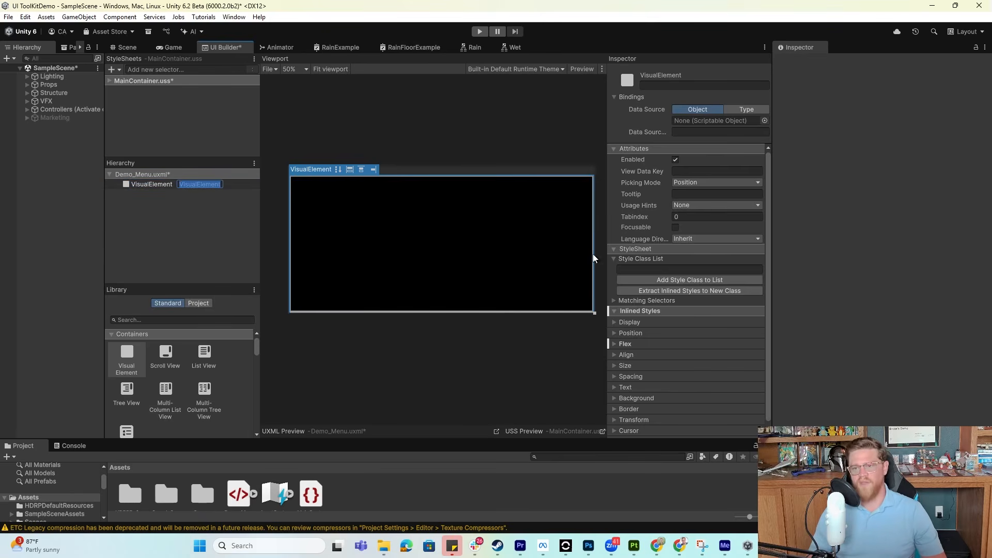
# Add the style class Menu to the visual element and create its .Menu selector in MainContainer.uss
pyautogui.click(683, 270)
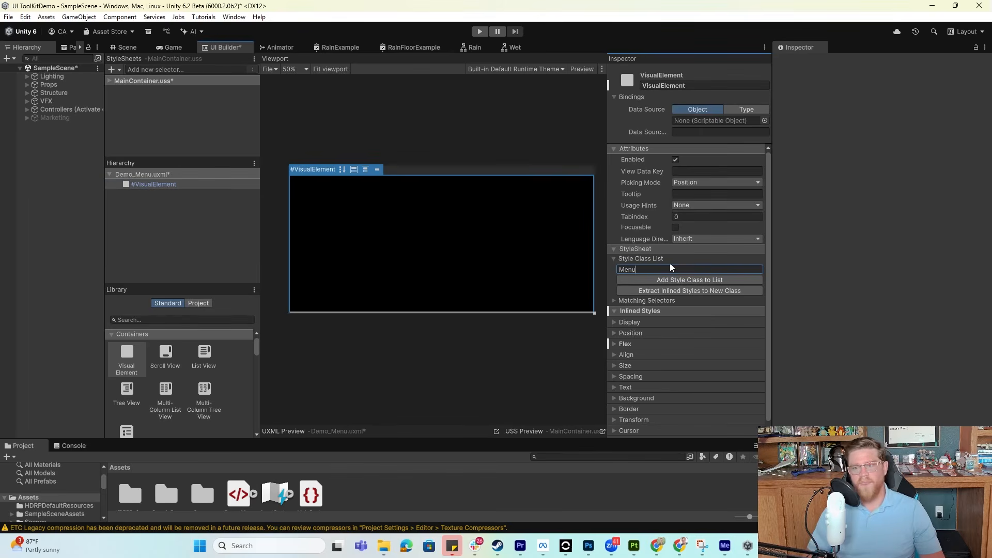
pyautogui.click(695, 282)
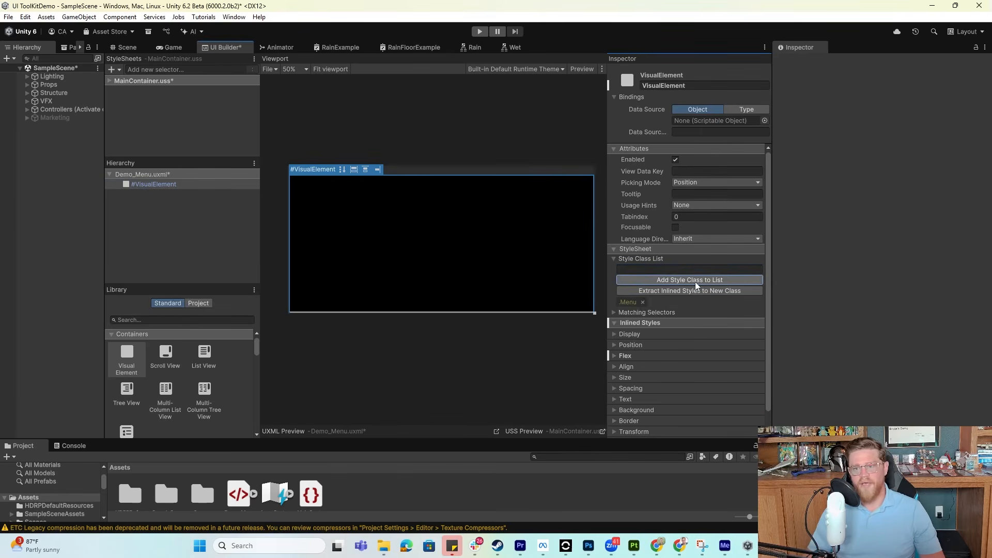
pyautogui.doubleClick(628, 302)
pyautogui.click(136, 102)
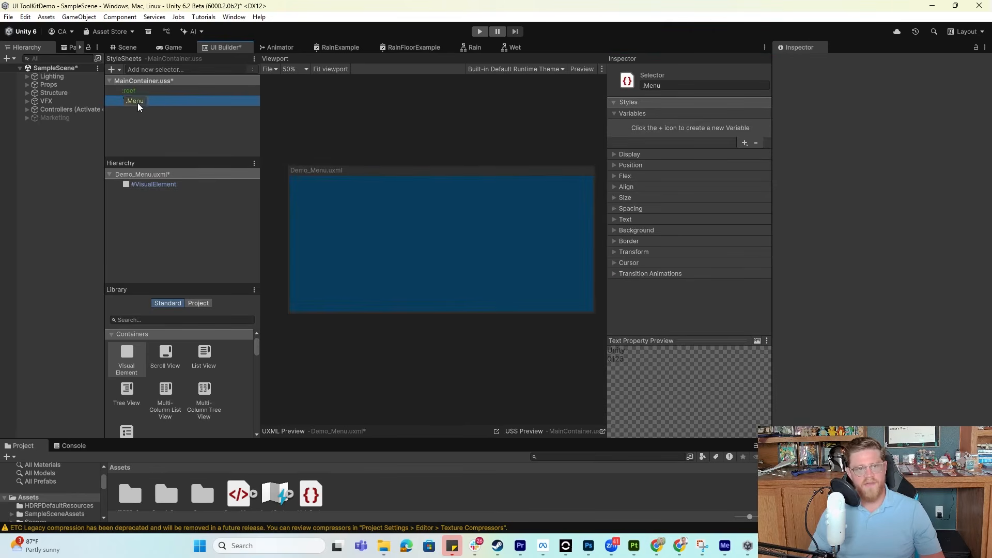
# Set the visual element's inline background color to a dark blue, about hex 273368
pyautogui.click(158, 184)
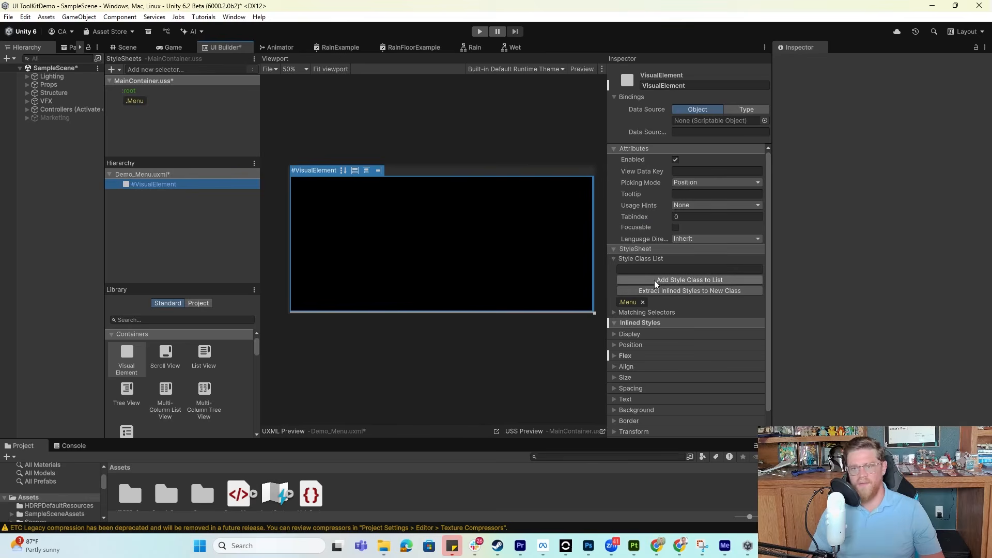
pyautogui.click(613, 260)
pyautogui.click(614, 260)
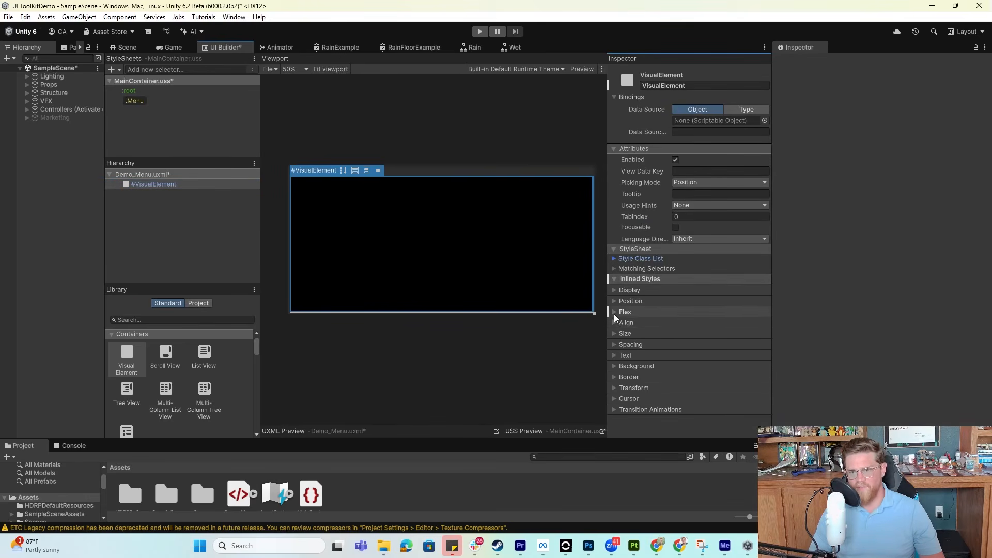
pyautogui.click(613, 368)
pyautogui.click(614, 367)
pyautogui.scroll(-3, 661, 336)
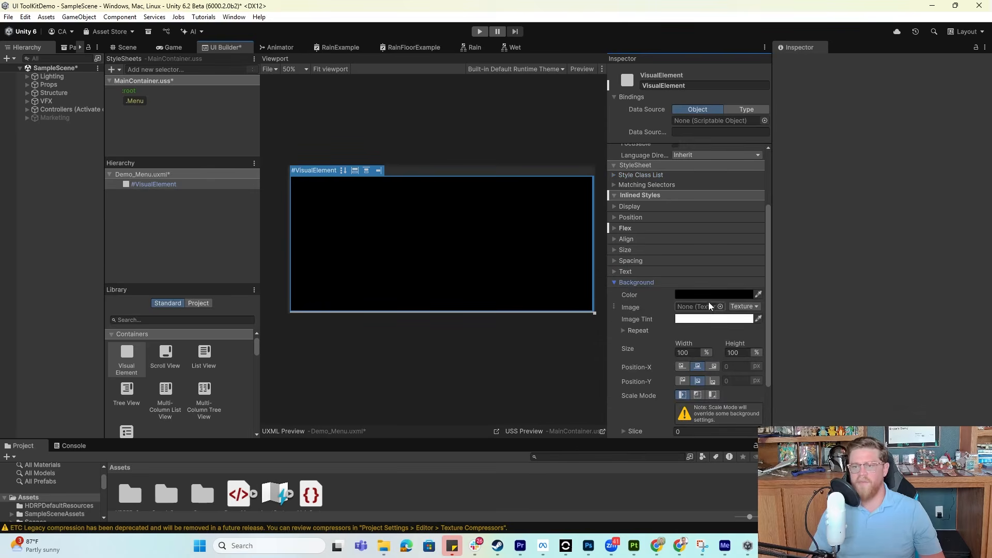
pyautogui.click(708, 295)
pyautogui.click(751, 297)
pyautogui.moveTo(751, 299); pyautogui.dragTo(781, 283)
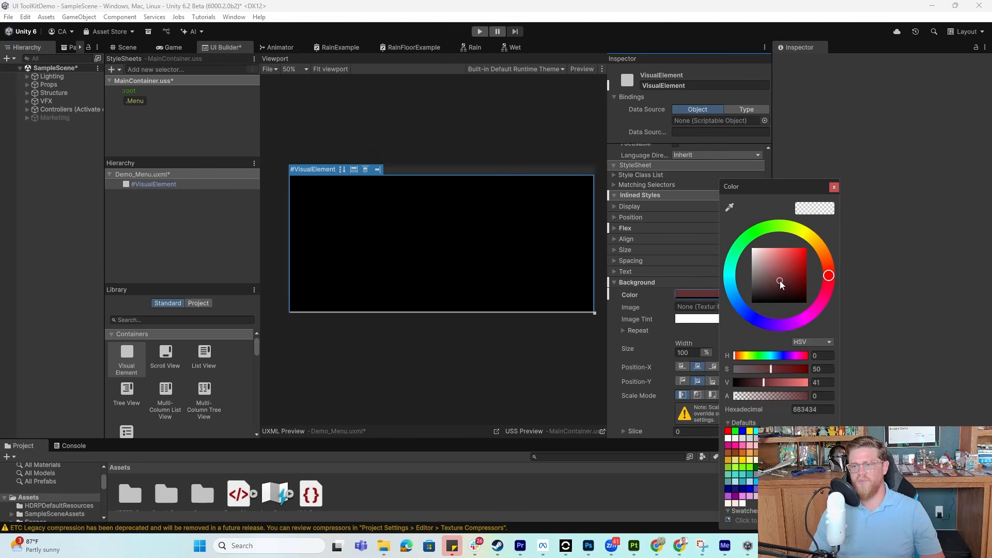
pyautogui.click(755, 325)
pyautogui.moveTo(756, 319); pyautogui.dragTo(749, 315)
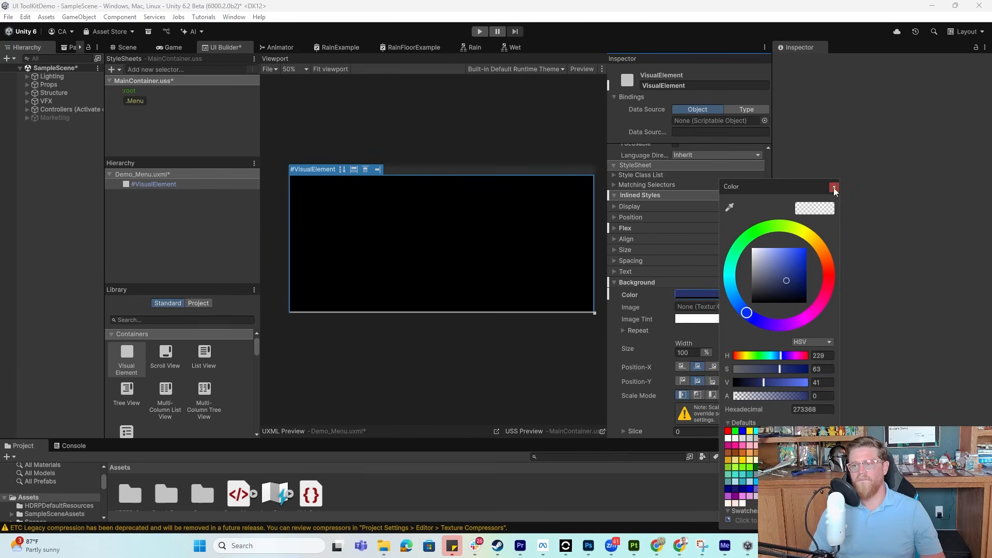
pyautogui.click(834, 187)
# Set the alpha of the visual element's background color to 75
pyautogui.click(727, 292)
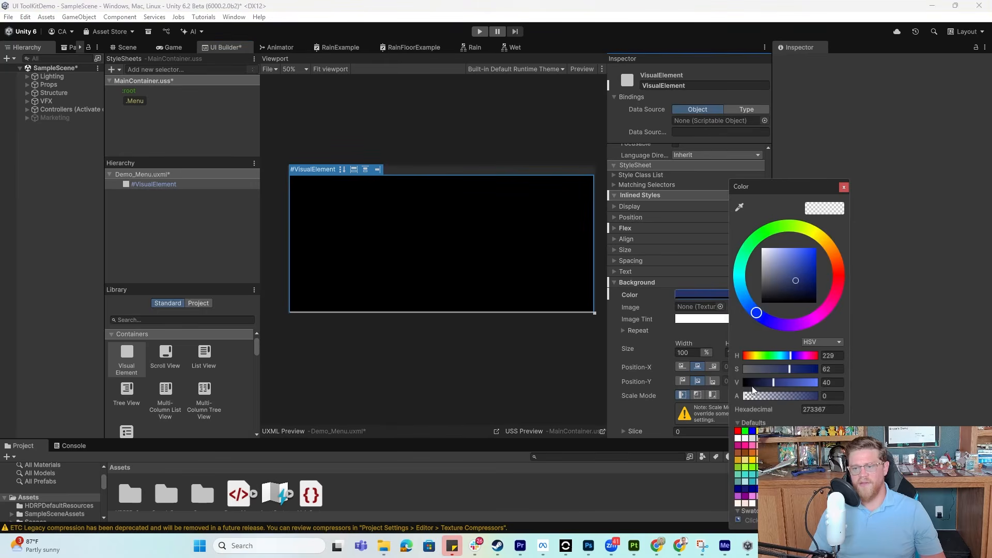
pyautogui.moveTo(752, 395); pyautogui.dragTo(797, 396)
pyautogui.click(829, 394)
pyautogui.write('75')
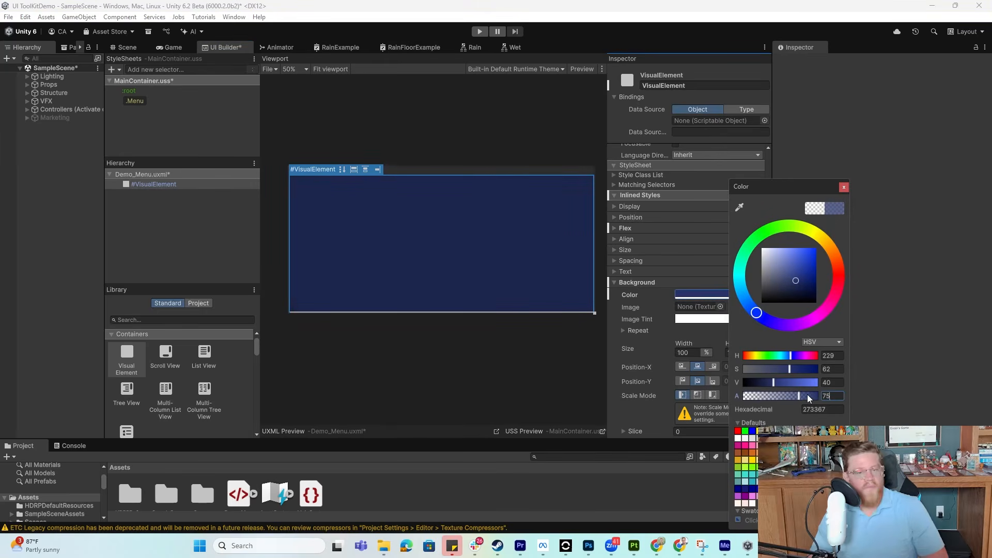
pyautogui.click(535, 349)
# Compare the background settings of the .Menu selector with the inline background styles of the visual element
pyautogui.click(183, 101)
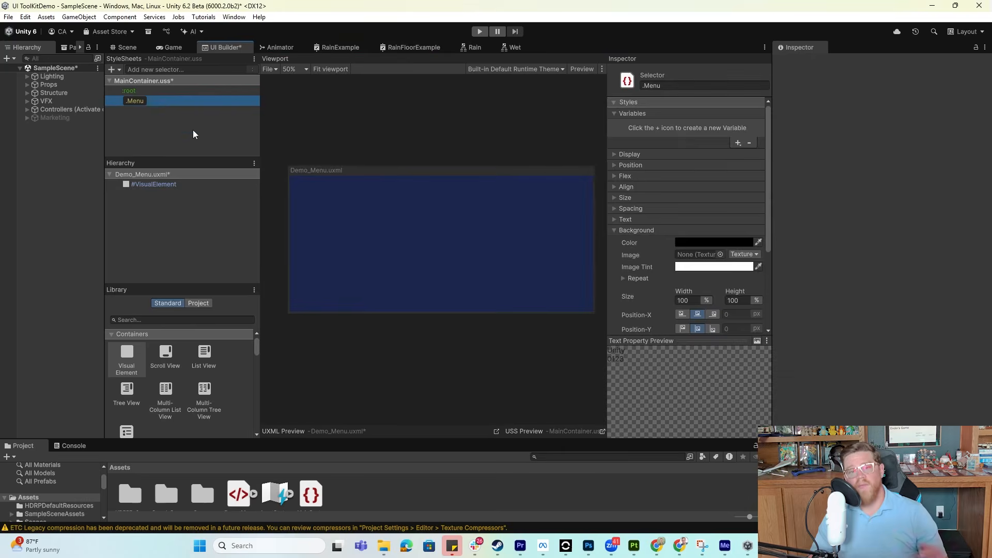
pyautogui.click(173, 185)
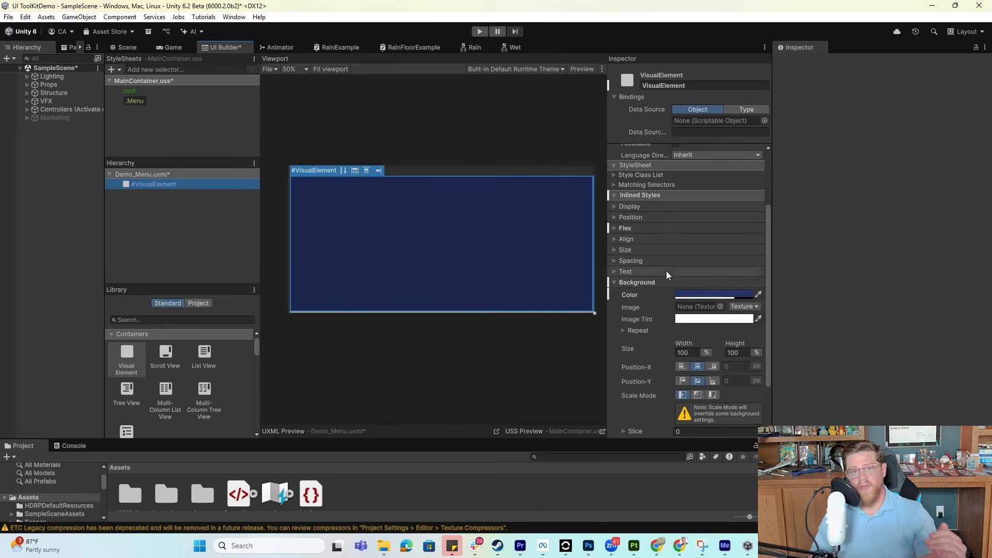
pyautogui.click(614, 283)
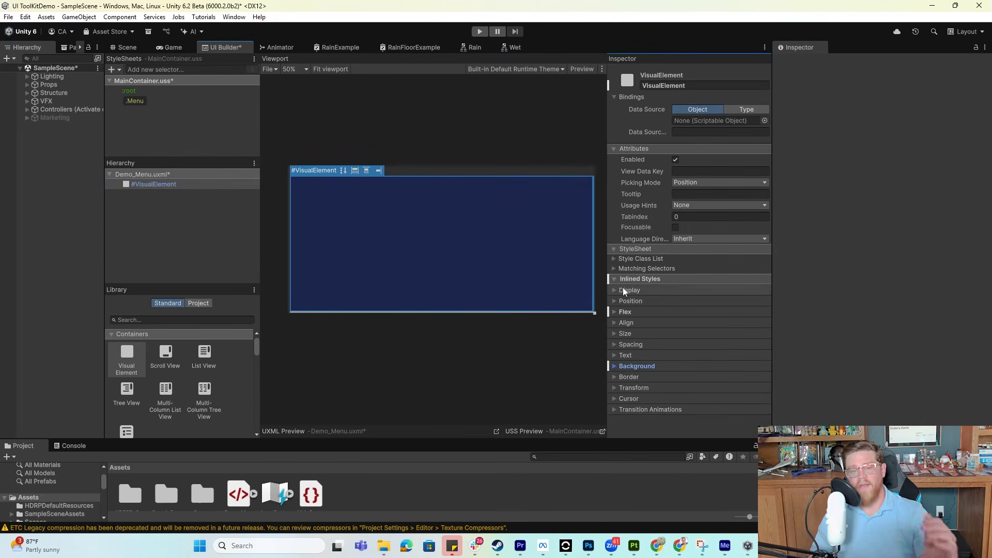
pyautogui.click(615, 366)
pyautogui.scroll(-3, 616, 365)
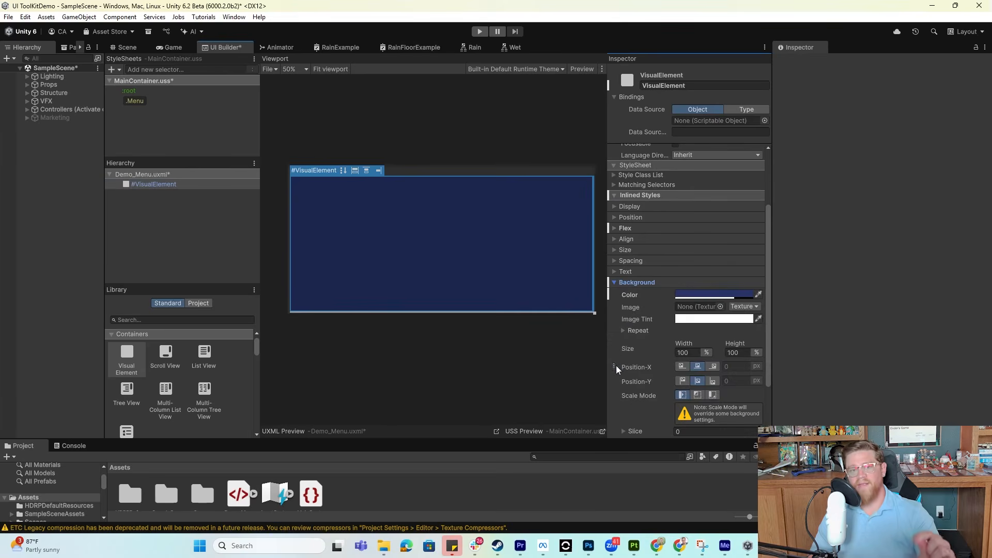
pyautogui.click(615, 283)
pyautogui.click(164, 184)
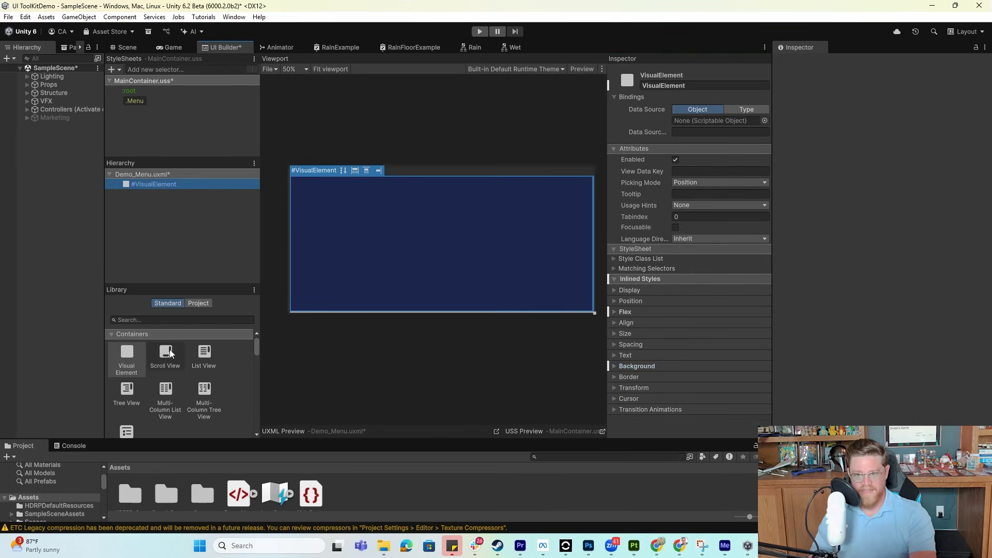
pyautogui.click(615, 366)
pyautogui.scroll(-2, 615, 366)
pyautogui.click(615, 284)
pyautogui.click(165, 184)
# Add a Label control as a child of the visual element and give it the name Label
pyautogui.scroll(-4, 169, 351)
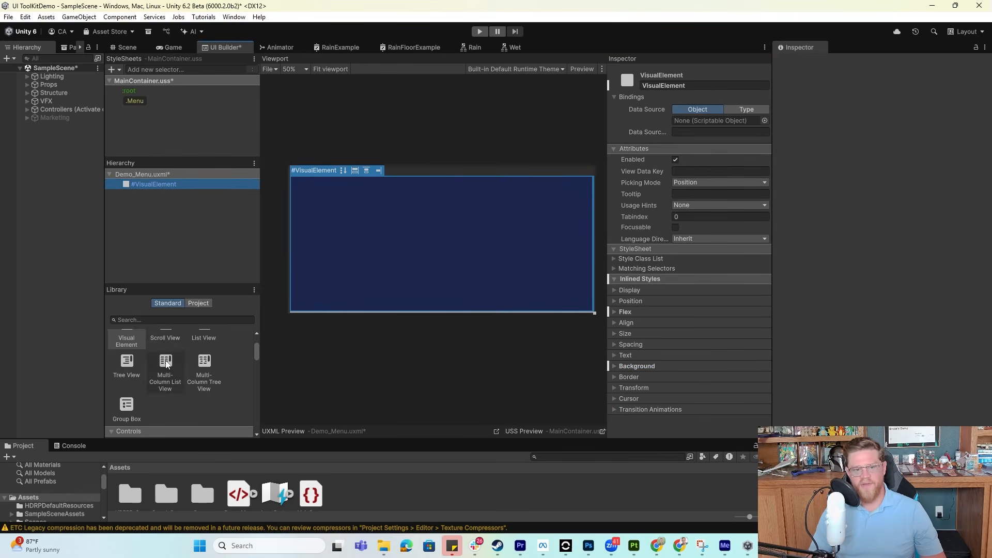
pyautogui.moveTo(132, 391); pyautogui.dragTo(159, 184)
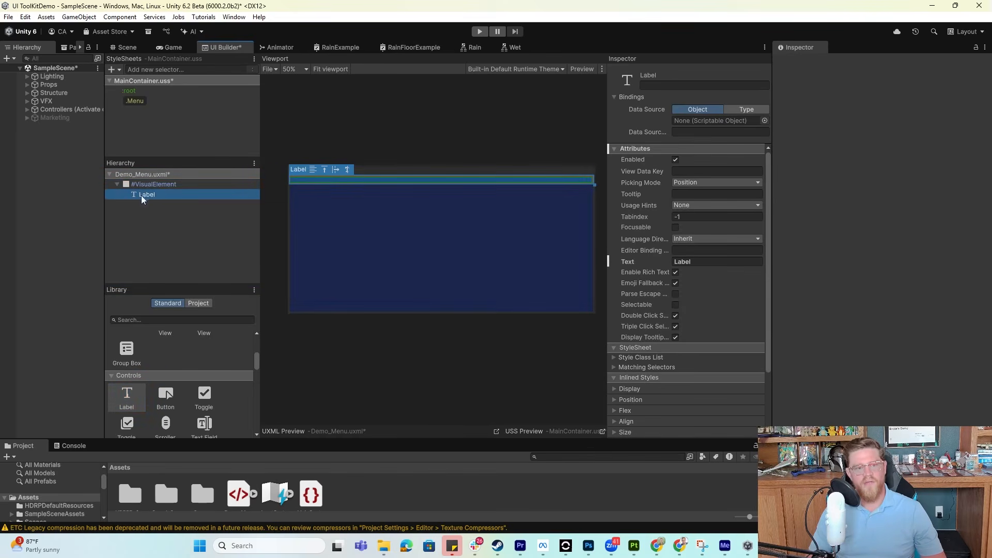
pyautogui.click(166, 184)
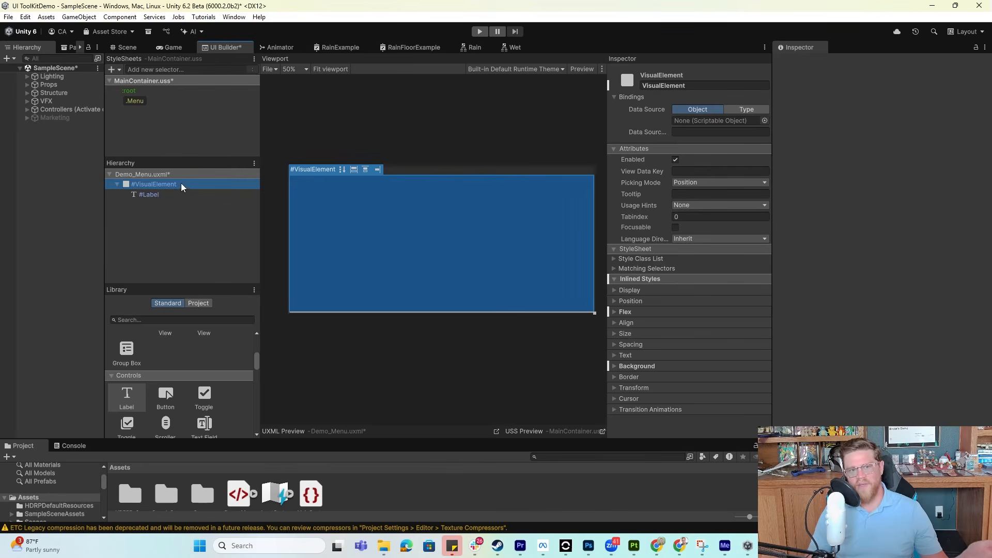
pyautogui.click(167, 194)
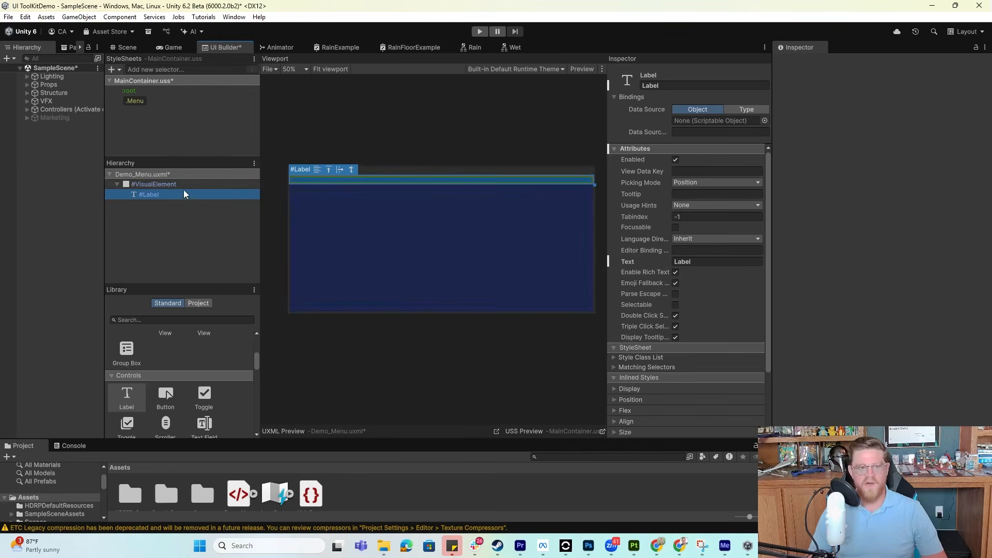
pyautogui.click(186, 185)
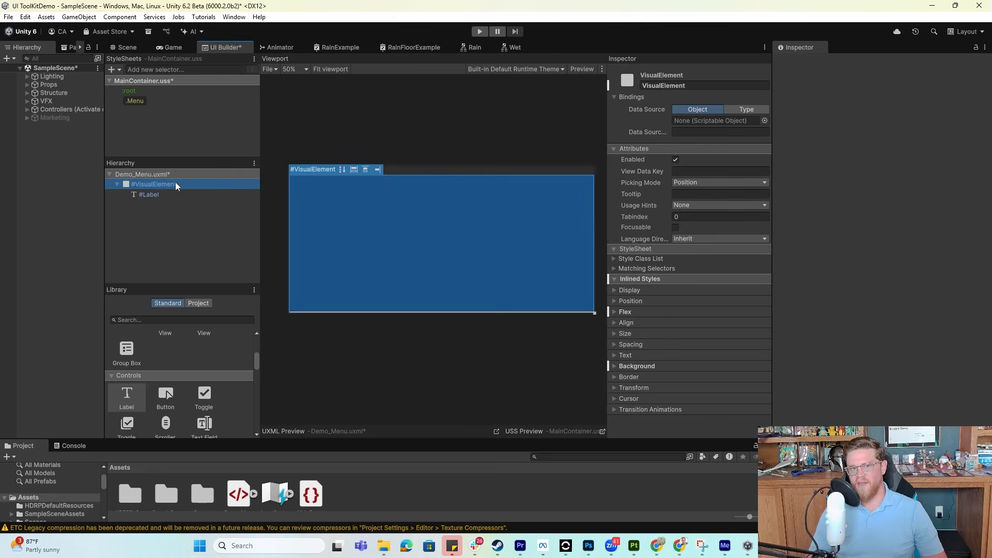
pyautogui.click(156, 194)
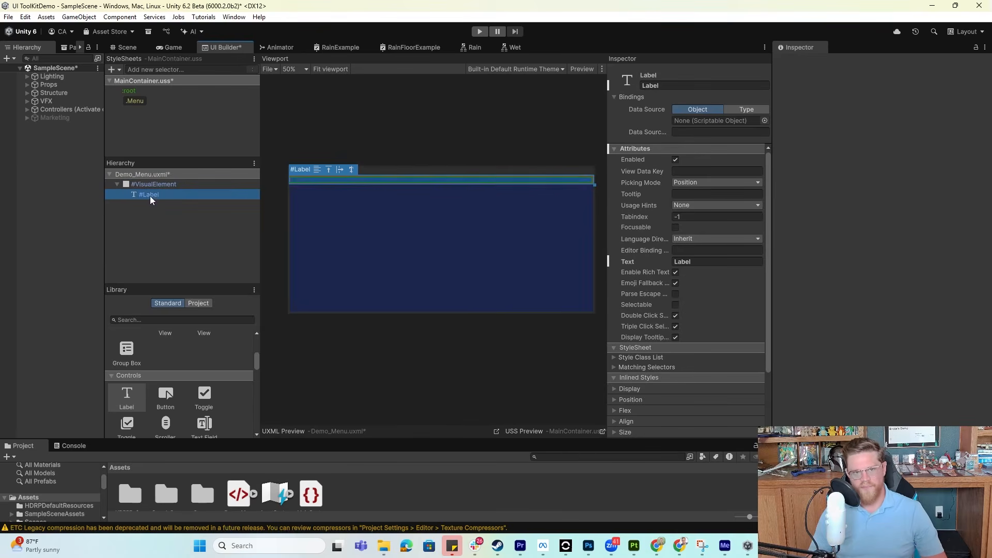
# Add two Button controls inside the visual element, below the label
pyautogui.click(171, 187)
pyautogui.moveTo(165, 395); pyautogui.dragTo(166, 200)
pyautogui.moveTo(166, 395); pyautogui.dragTo(156, 185)
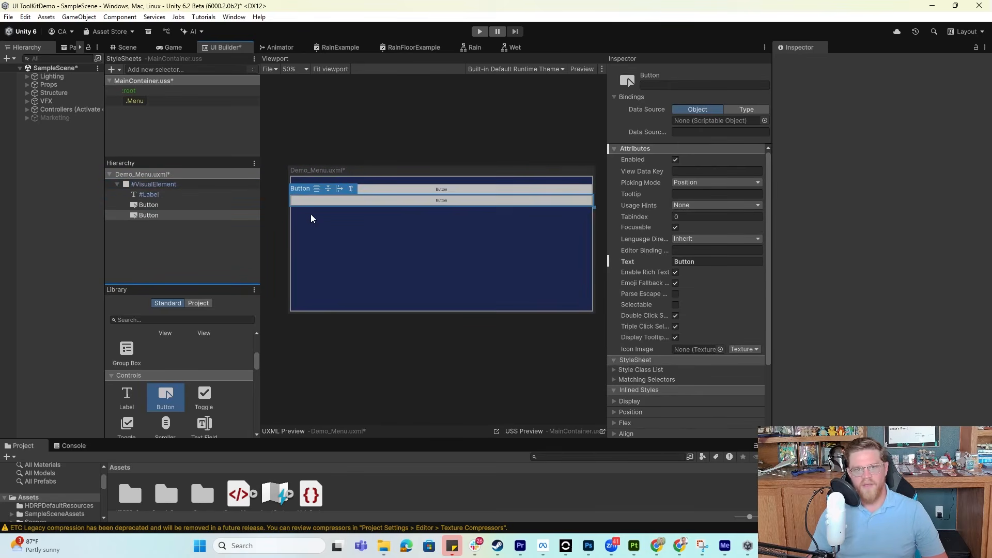
pyautogui.moveTo(163, 195); pyautogui.dragTo(160, 208)
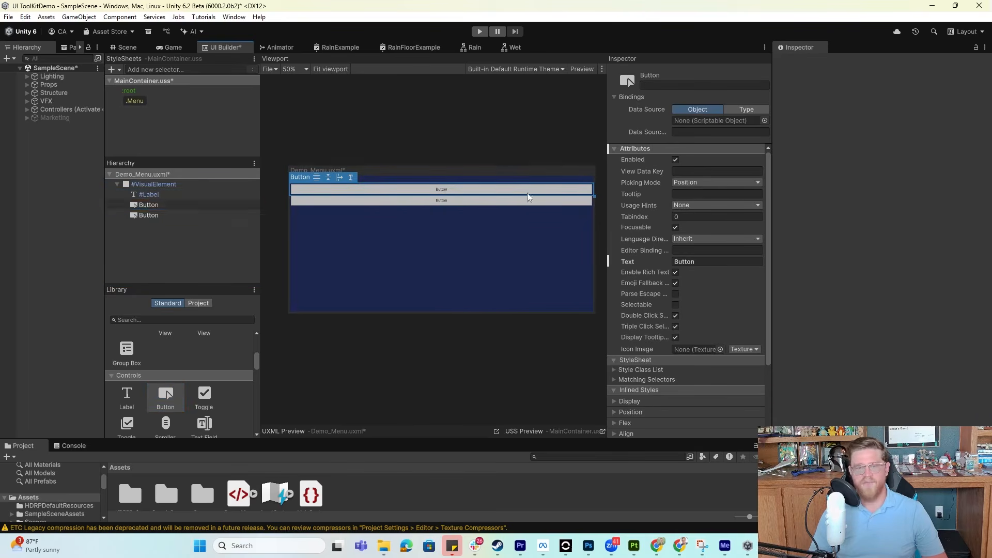
pyautogui.click(171, 197)
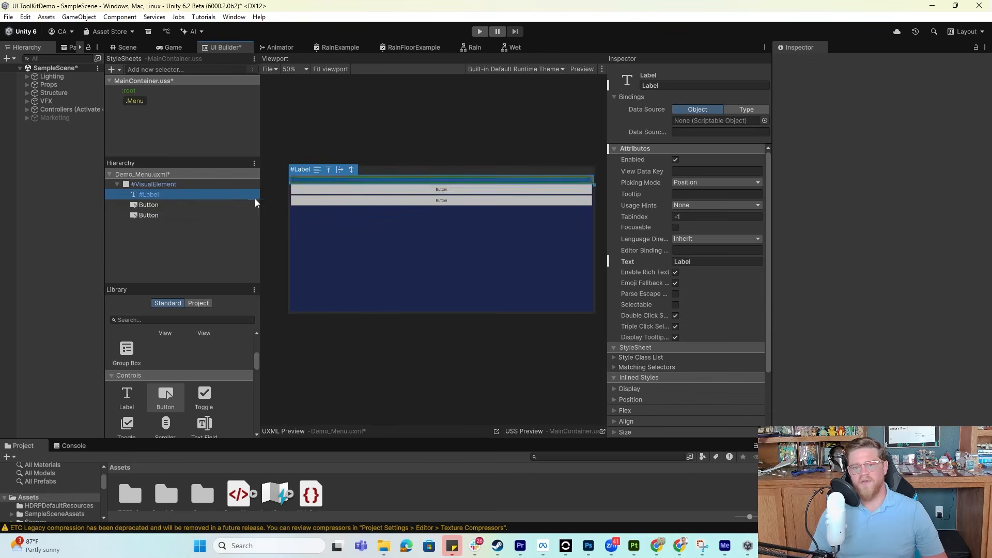
# Set the Text attribute of the Label element to Menu
pyautogui.scroll(-3, 682, 289)
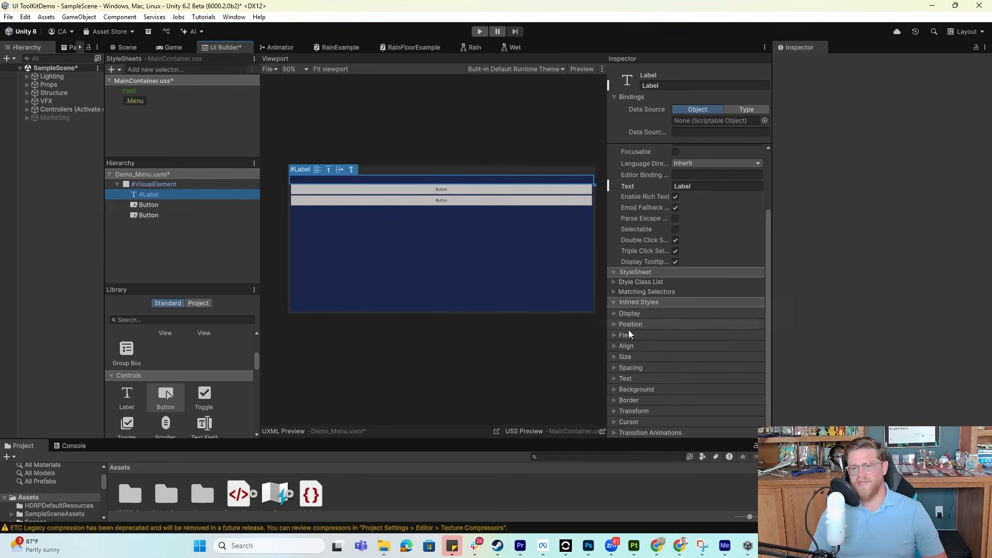
pyautogui.click(615, 379)
pyautogui.scroll(-3, 650, 383)
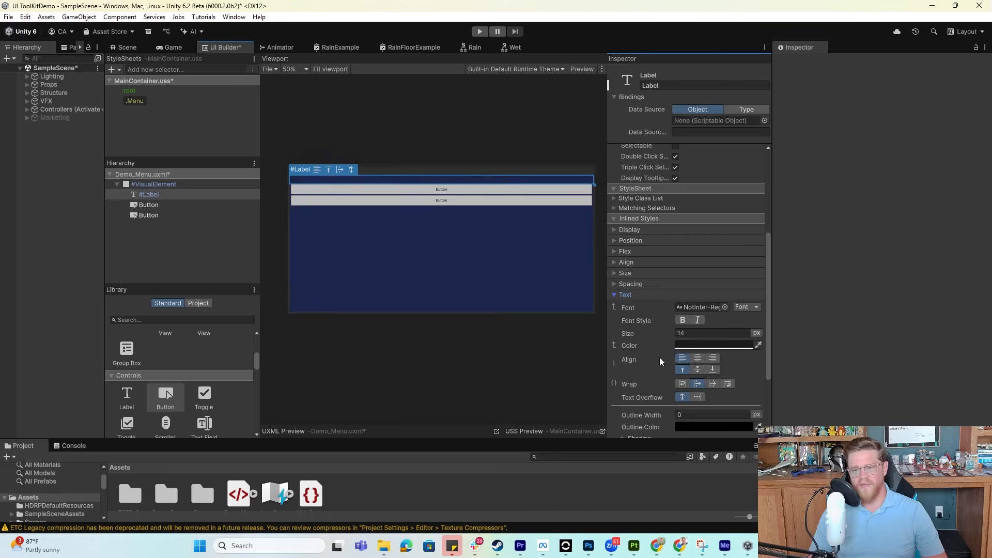
pyautogui.scroll(-4, 652, 346)
pyautogui.scroll(1, 665, 259)
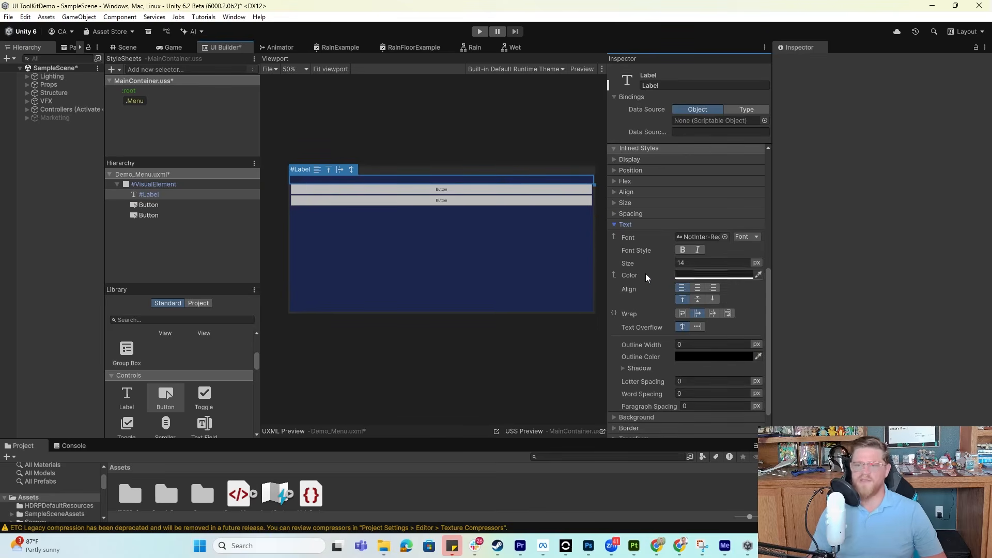
pyautogui.click(616, 225)
pyautogui.scroll(4, 661, 253)
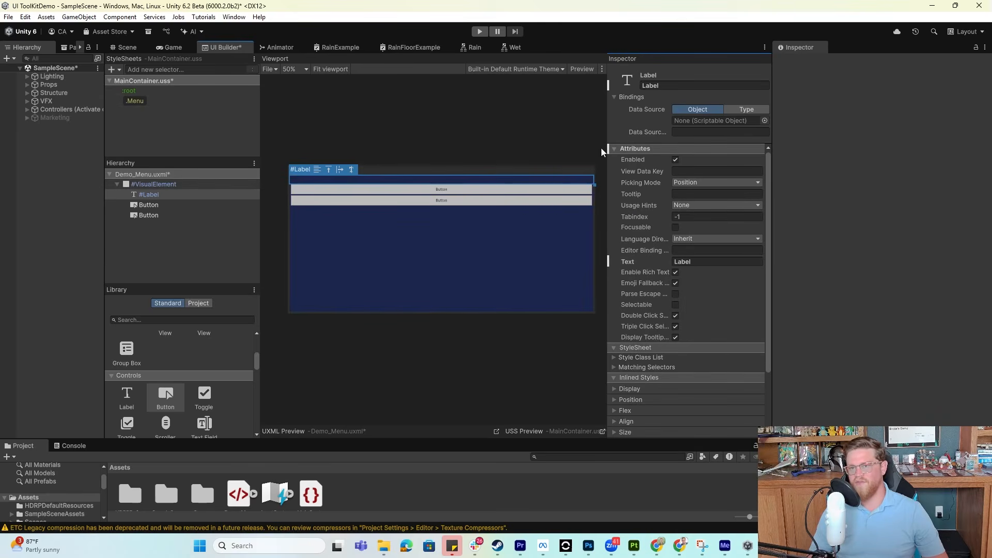
pyautogui.click(615, 149)
pyautogui.click(622, 151)
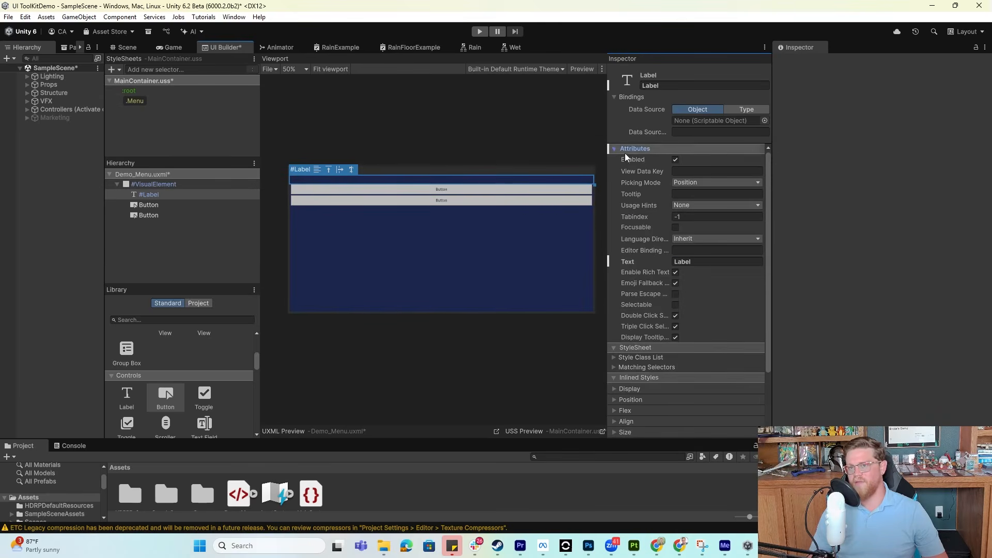
pyautogui.click(700, 262)
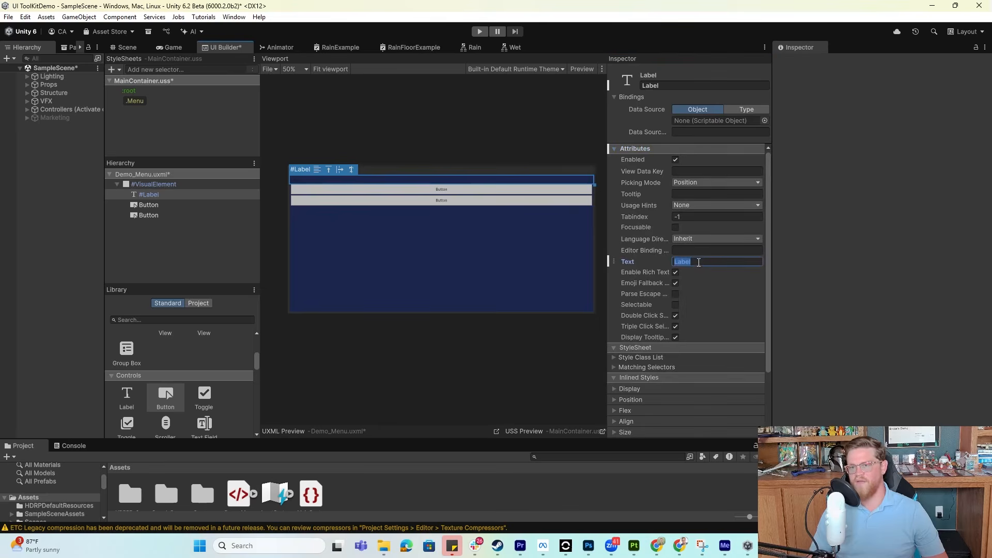
pyautogui.write('Menu')
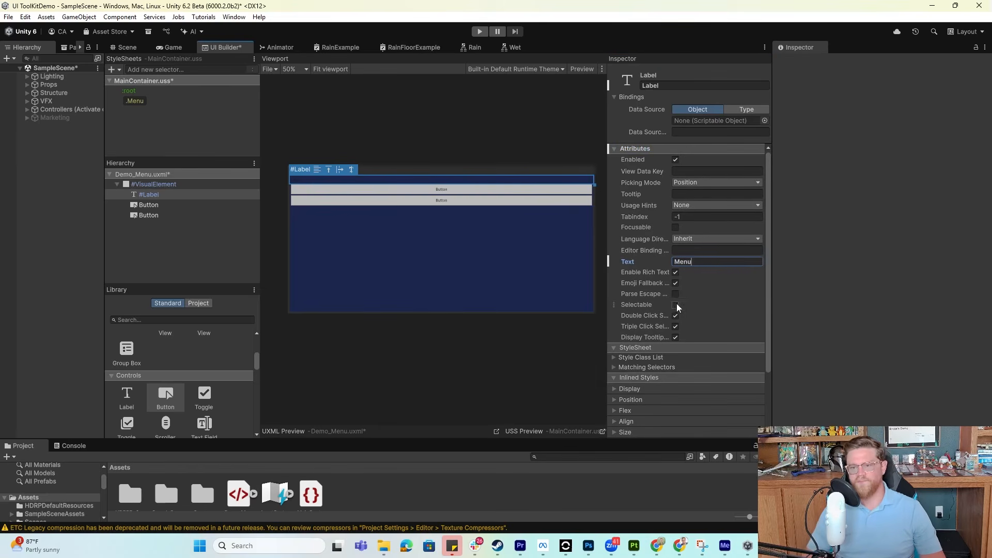
# Change the label's text color to white in its inline text styles
pyautogui.scroll(-3, 677, 303)
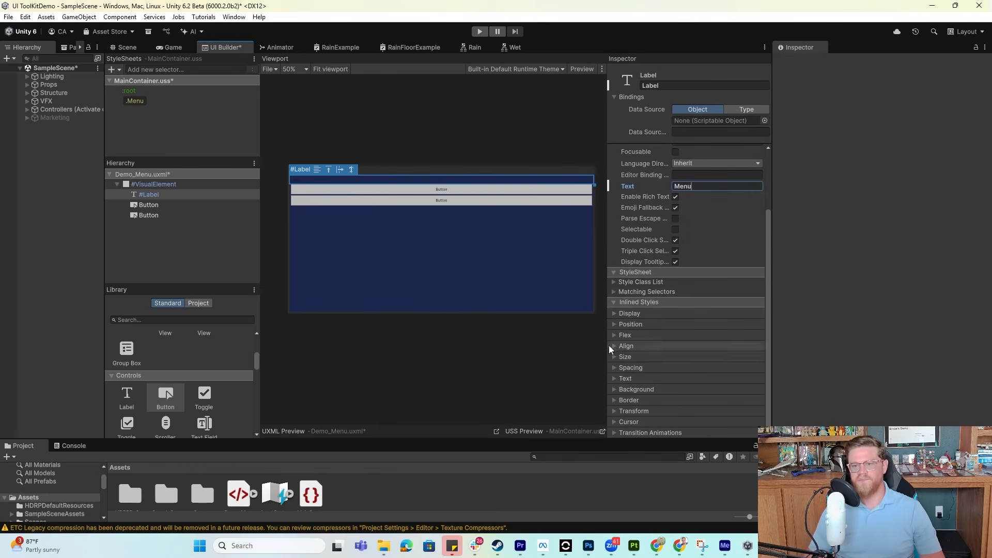
pyautogui.click(614, 378)
pyautogui.scroll(-1, 665, 299)
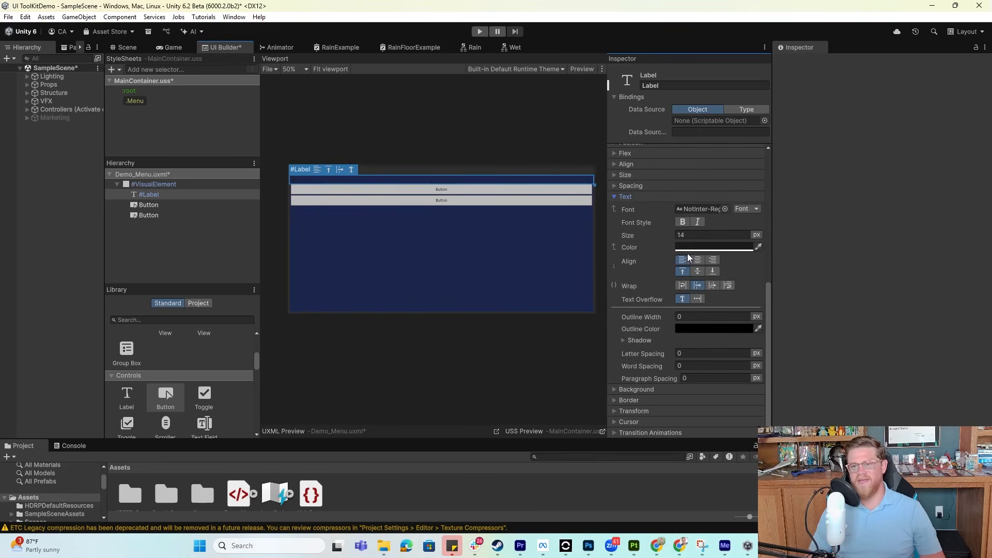
pyautogui.click(693, 247)
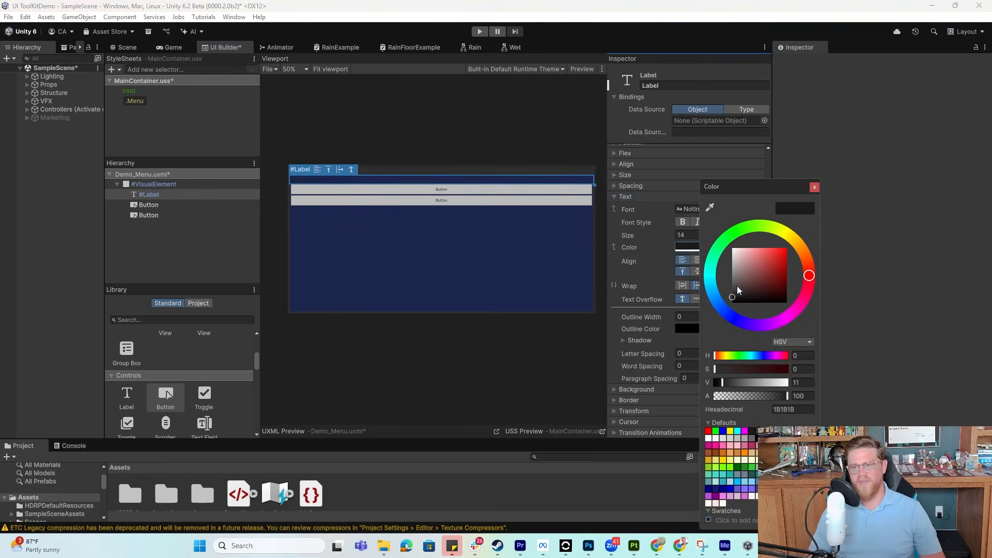
pyautogui.moveTo(734, 286); pyautogui.dragTo(717, 232)
pyautogui.click(814, 188)
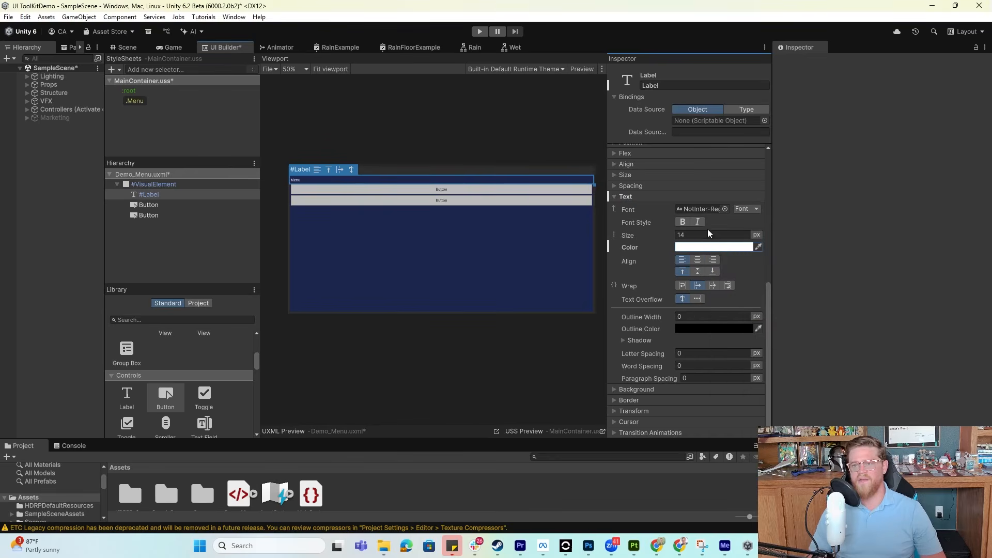
# Set the label's font size to 32 px and center its text horizontally
pyautogui.click(701, 233)
pyautogui.write('32')
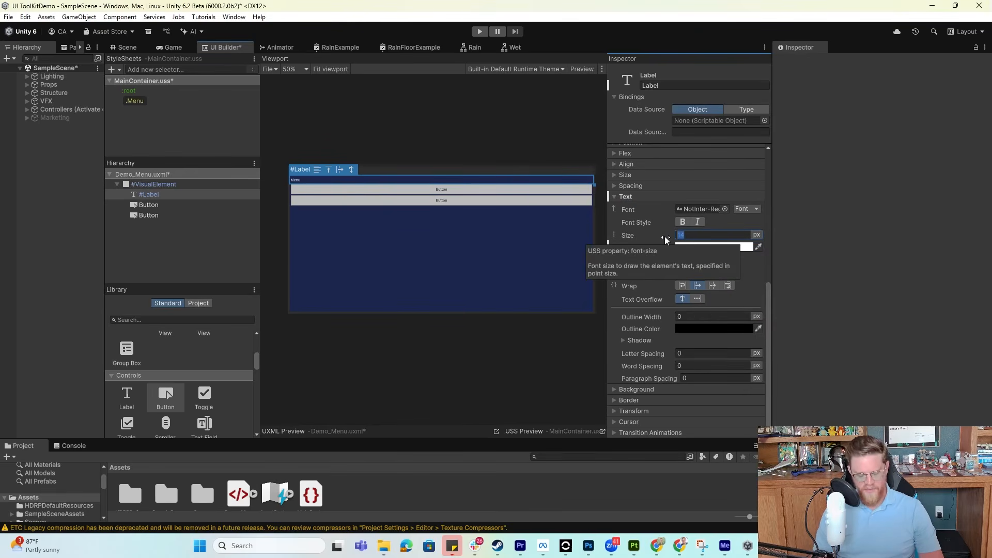
pyautogui.press('Return')
pyautogui.click(699, 261)
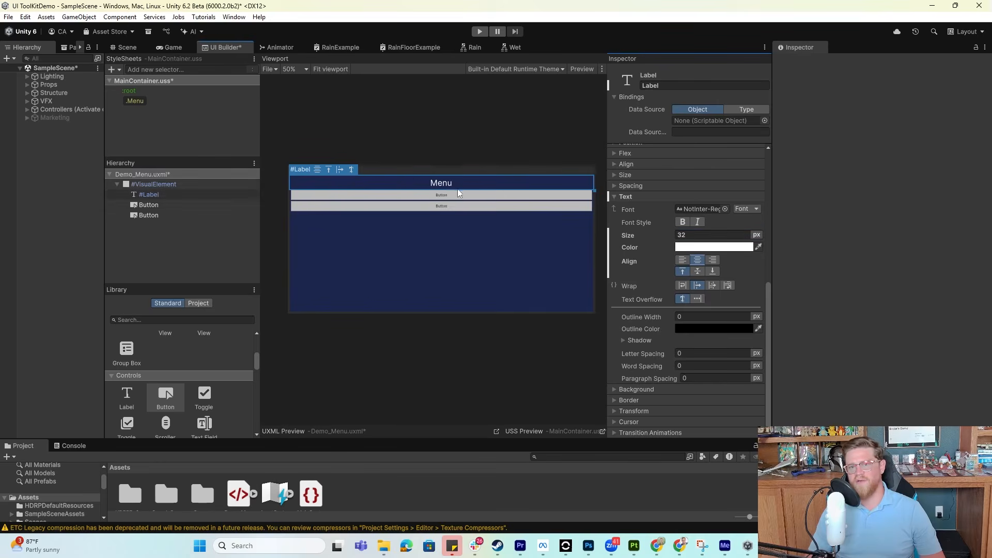
# Set the text of the first button to 1 and the text of the second button to 2
pyautogui.click(150, 195)
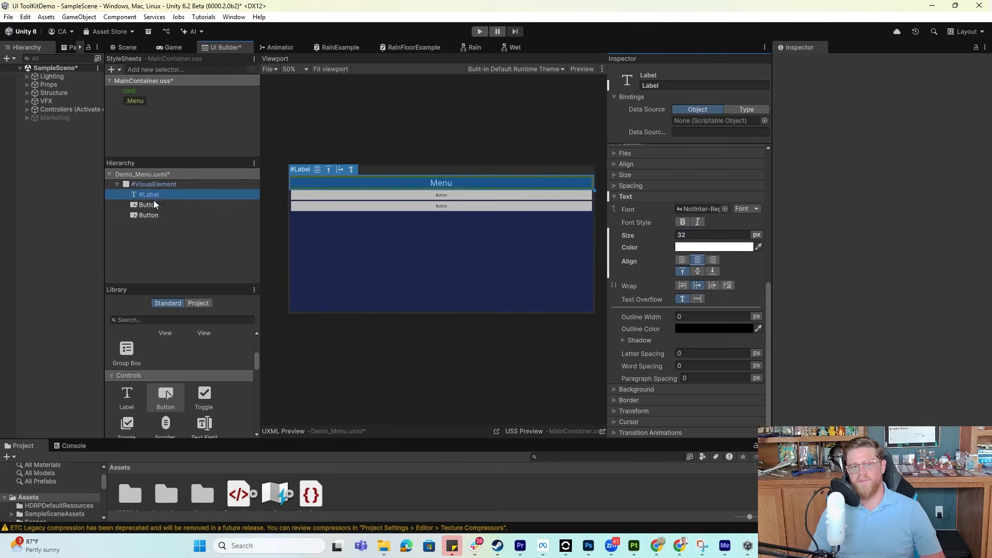
pyautogui.click(154, 205)
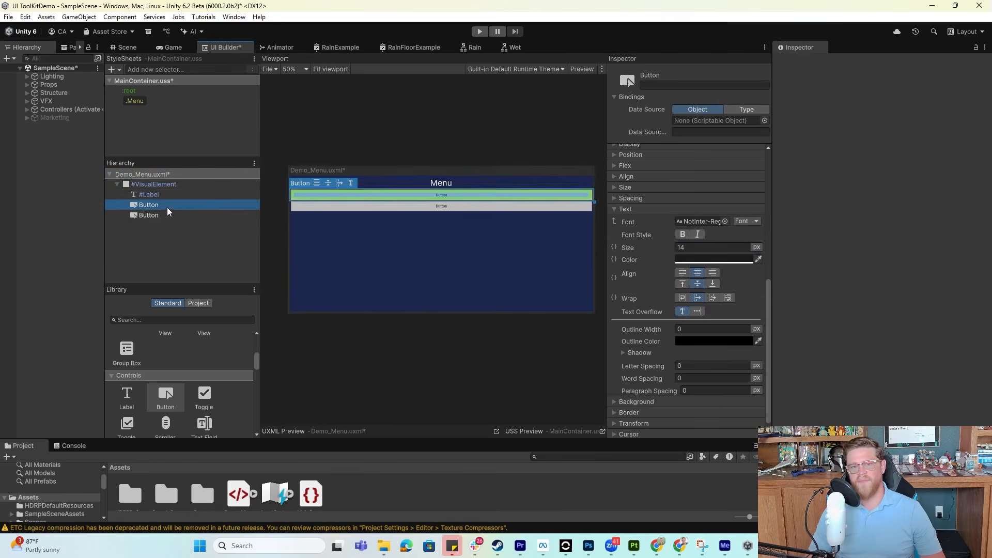
pyautogui.click(616, 208)
pyautogui.click(694, 262)
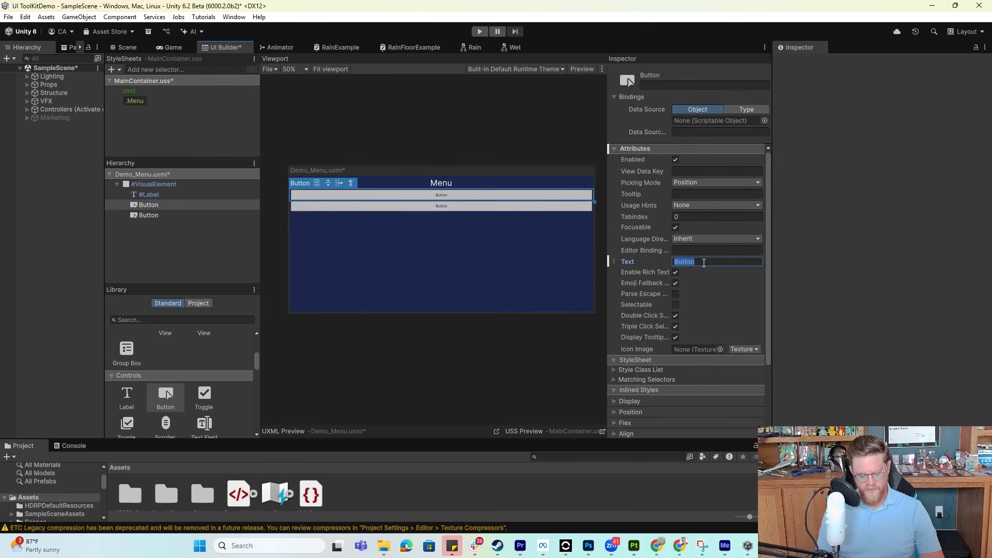
pyautogui.write('1')
pyautogui.click(201, 215)
pyautogui.click(705, 264)
pyautogui.write('2')
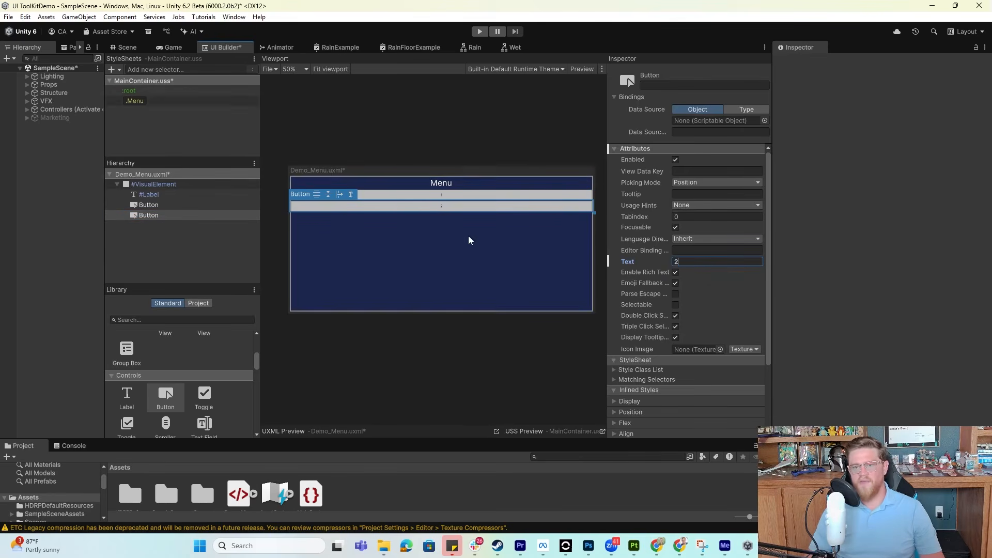
pyautogui.click(235, 262)
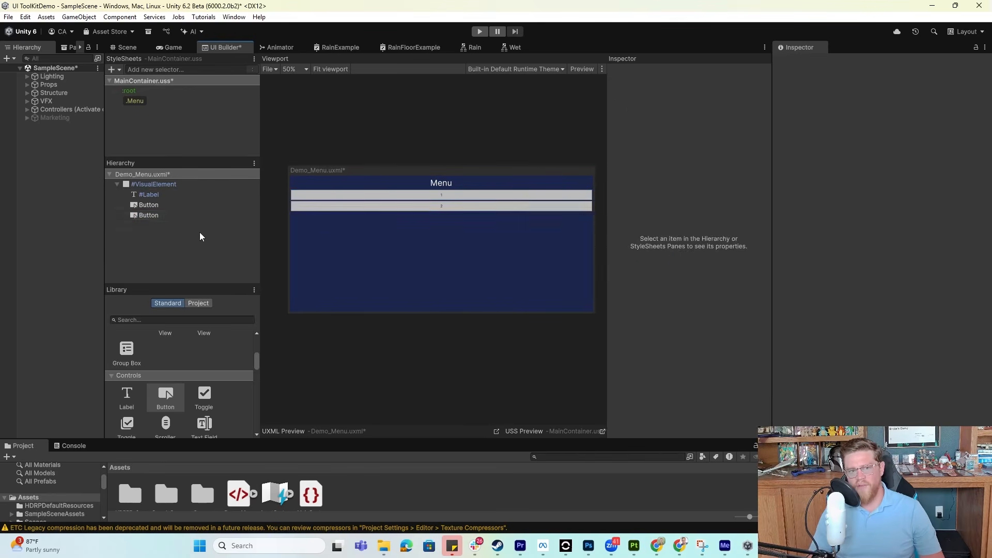
# Set the visual element's Align Items and Justify Content to center and its Align Self to auto
pyautogui.click(178, 196)
pyautogui.click(141, 187)
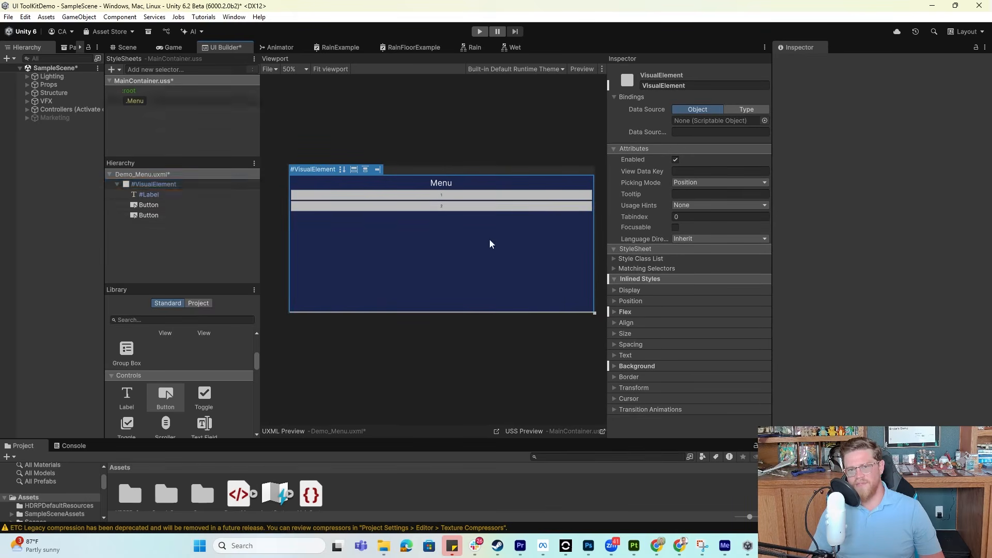
pyautogui.click(616, 149)
pyautogui.click(616, 232)
pyautogui.click(617, 222)
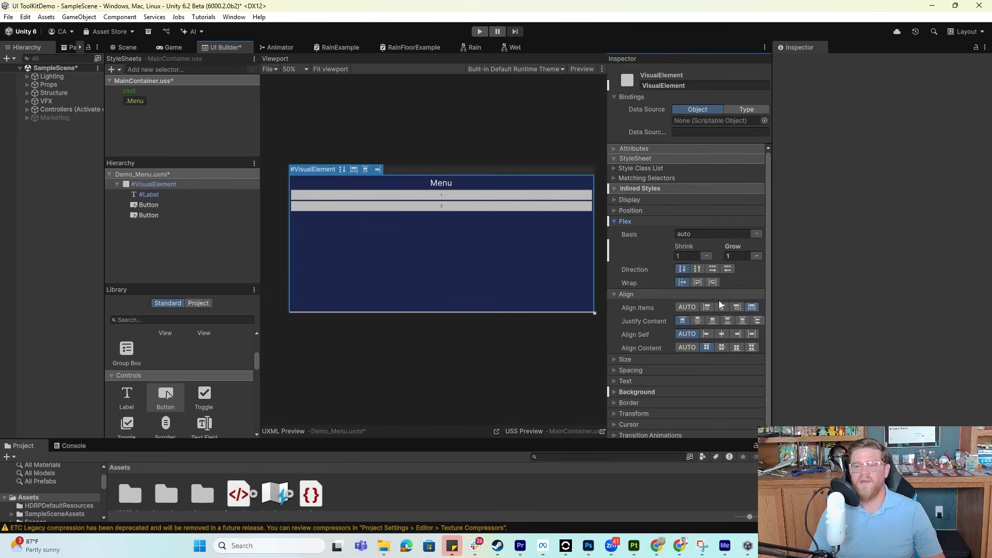
pyautogui.click(689, 308)
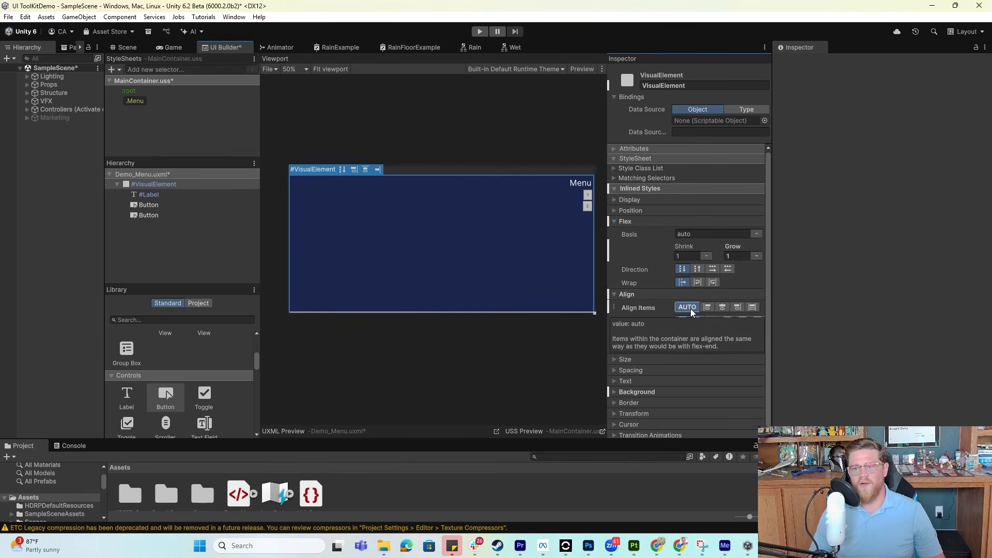
pyautogui.click(723, 307)
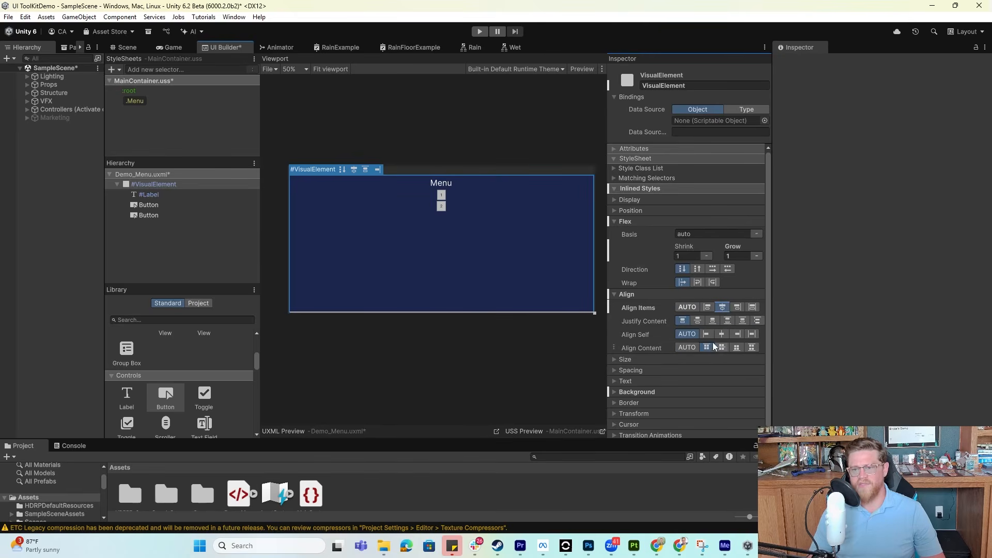
pyautogui.click(699, 322)
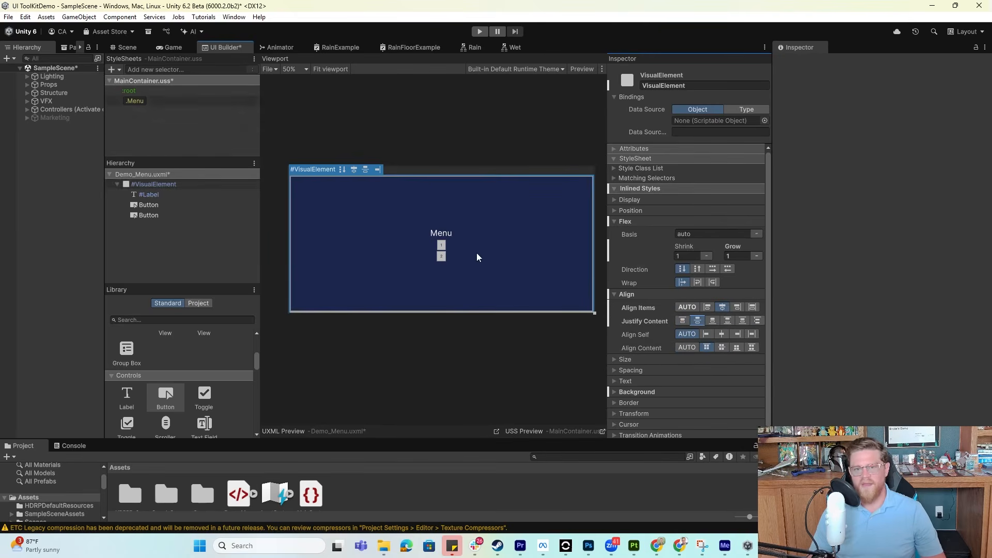
pyautogui.click(722, 334)
pyautogui.click(688, 334)
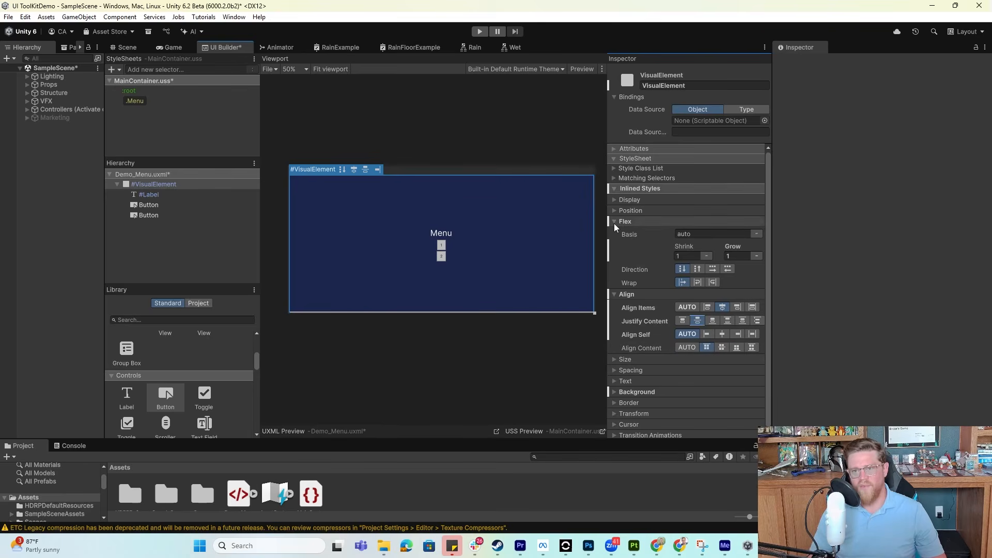
# Stop the Demo_Menu.uxml canvas from matching the Game view and set its size to 100 wide by 175 high
pyautogui.click(143, 175)
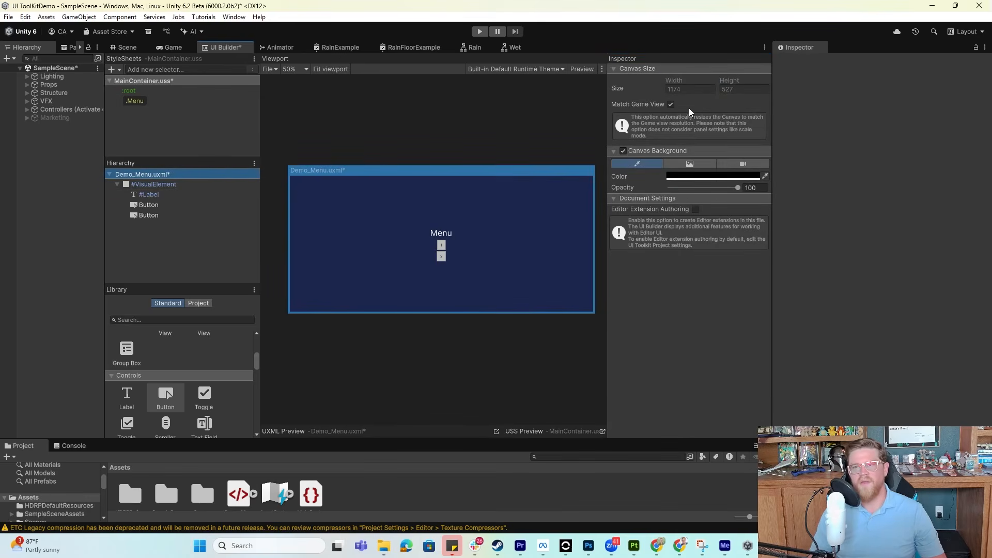
pyautogui.click(671, 104)
pyautogui.click(672, 89)
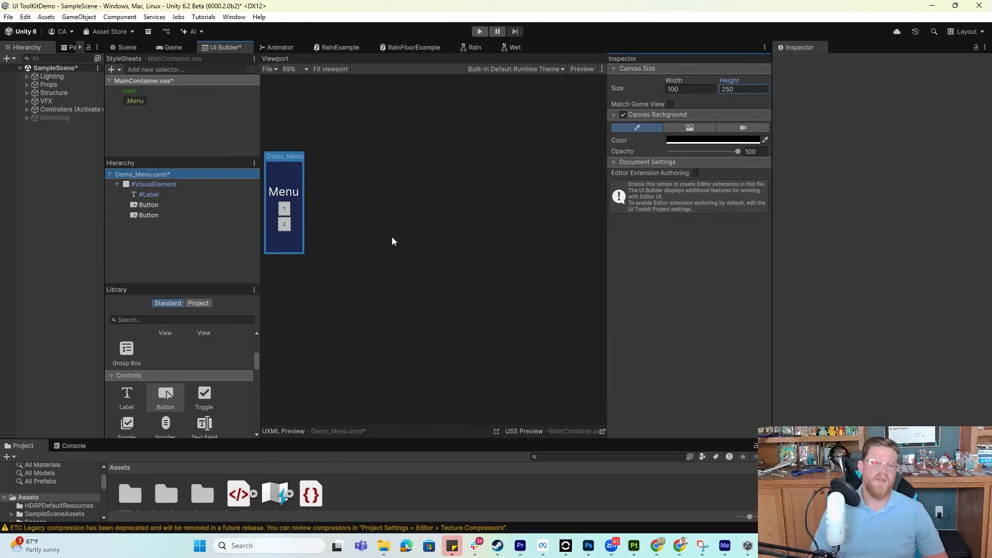
pyautogui.press('f')
pyautogui.click(723, 89)
pyautogui.write('180')
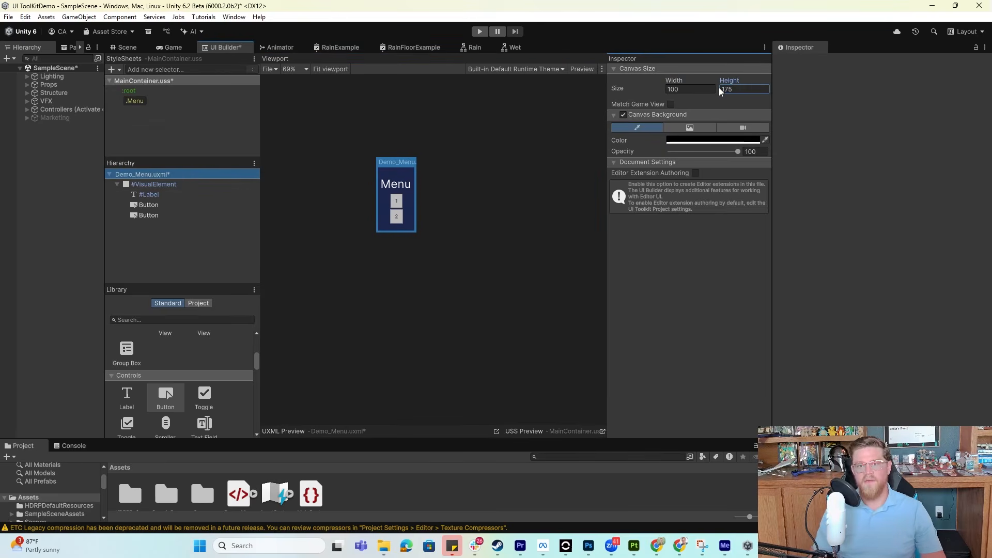
pyautogui.click(517, 196)
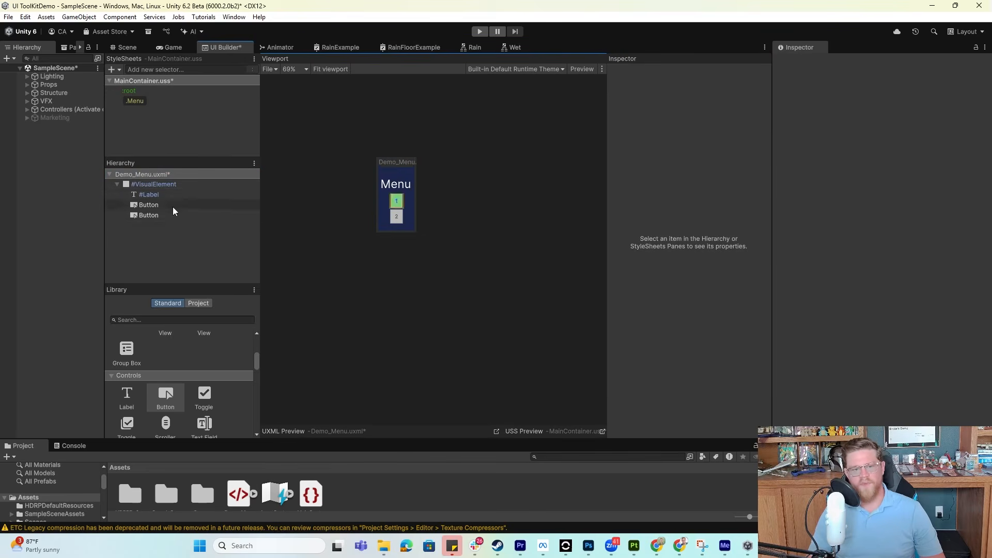
# Turn on preview mode for the menu and test how button 1 reacts to the pointer
pyautogui.scroll(6, 339, 252)
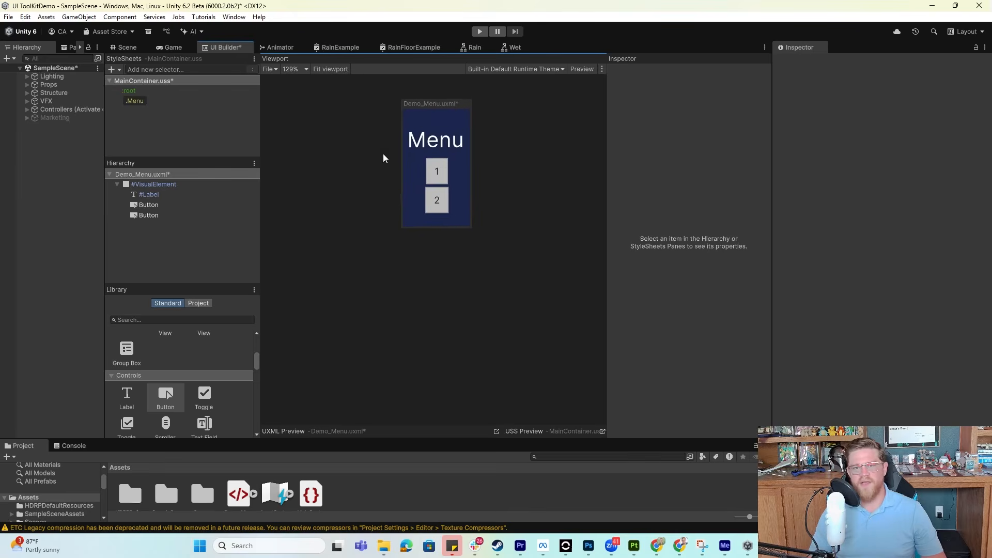
pyautogui.click(589, 68)
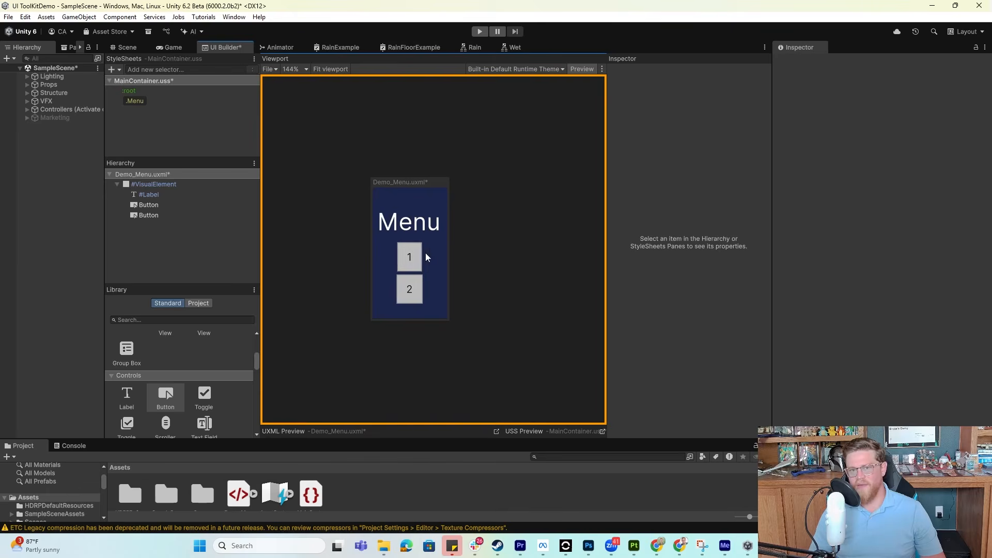
pyautogui.click(411, 260)
pyautogui.click(409, 257)
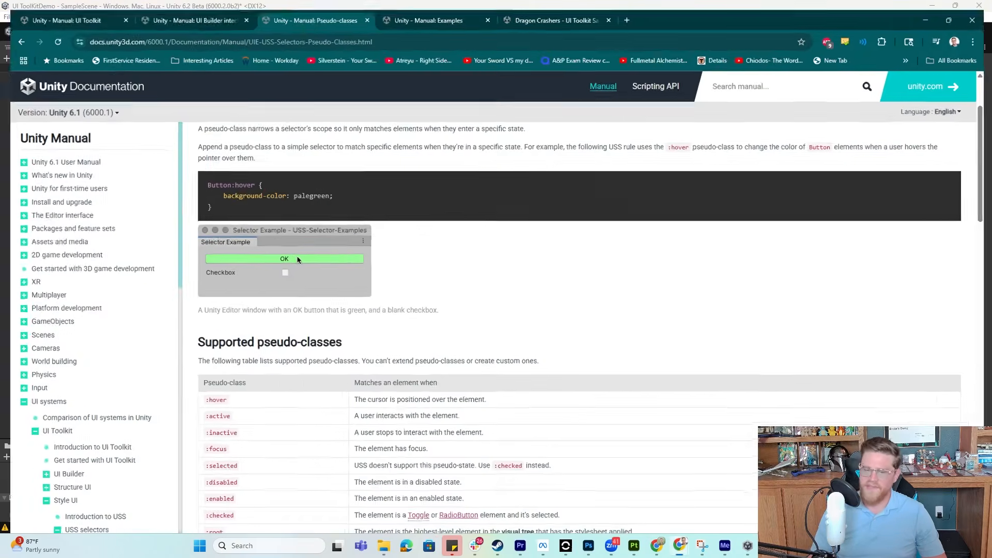
# Review the supported pseudo-classes, especially :hover, on the Unity Manual page in the browser, and return to Unity
pyautogui.scroll(3, 380, 279)
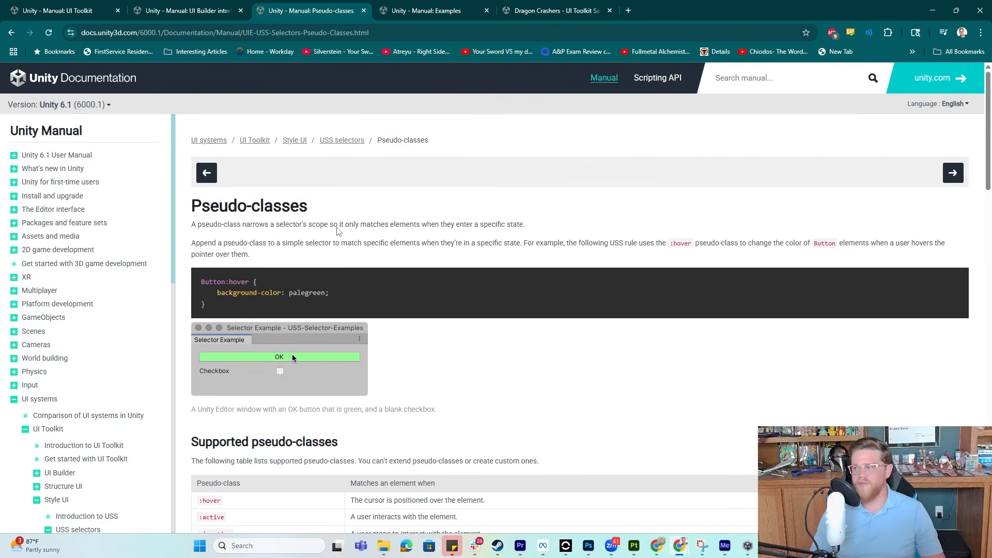
pyautogui.scroll(-5, 407, 308)
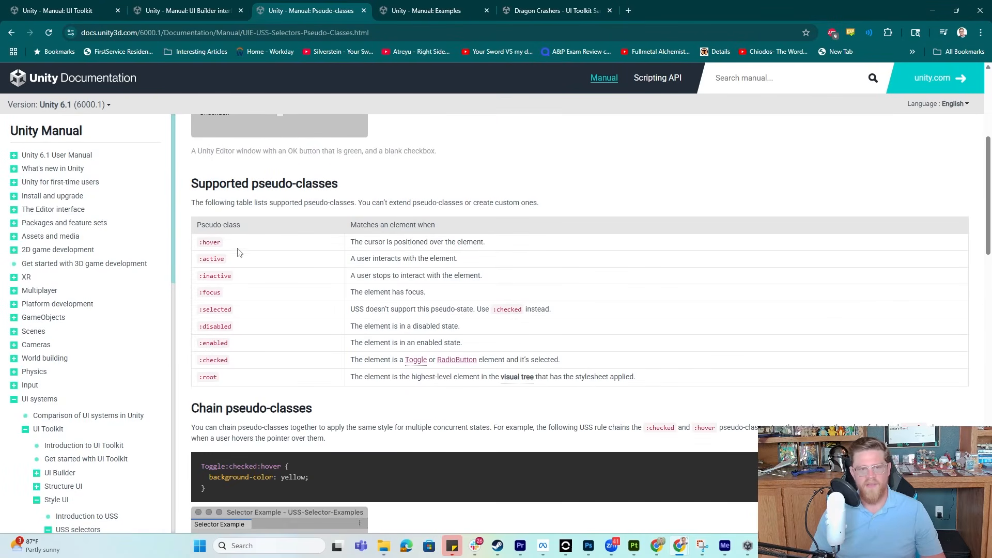
pyautogui.moveTo(229, 246); pyautogui.dragTo(192, 248)
pyautogui.click(212, 242)
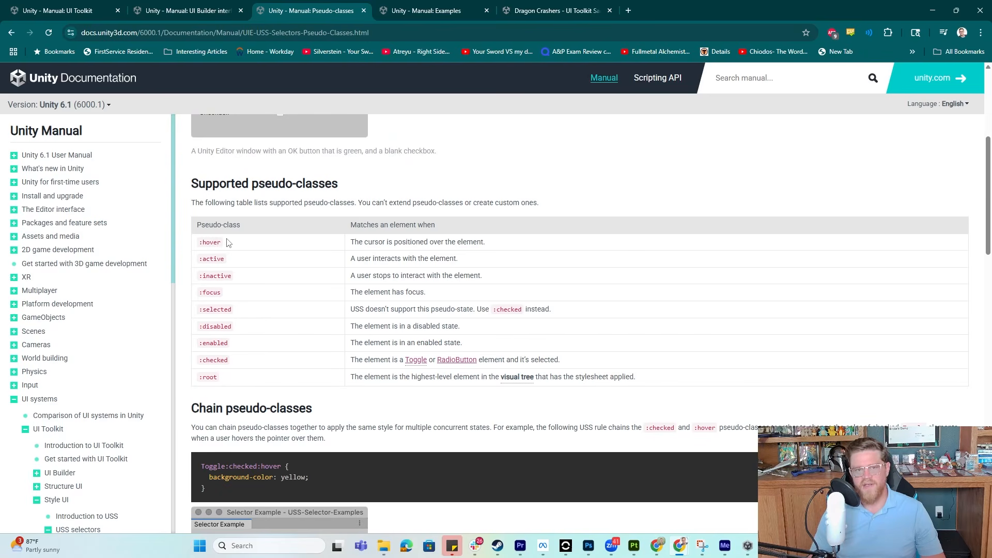
pyautogui.click(932, 10)
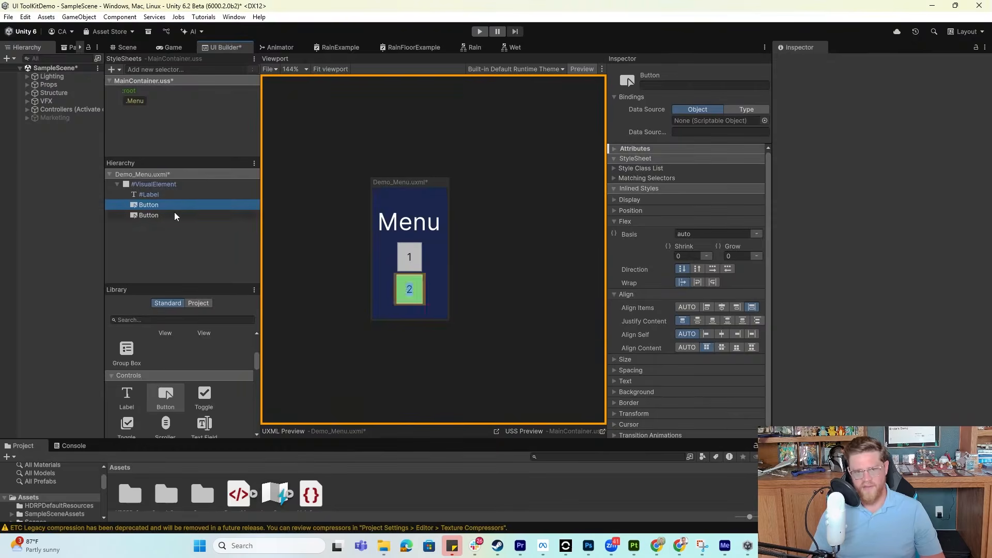
# From the first button's style class list, add a .unity-button selector to the MainContainer.uss style sheet
pyautogui.click(619, 222)
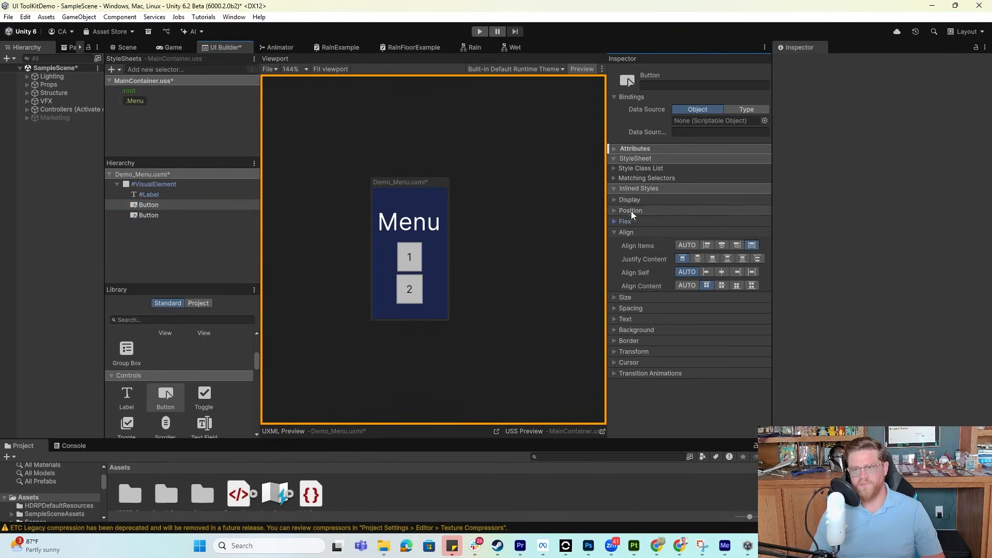
pyautogui.click(615, 189)
pyautogui.click(614, 188)
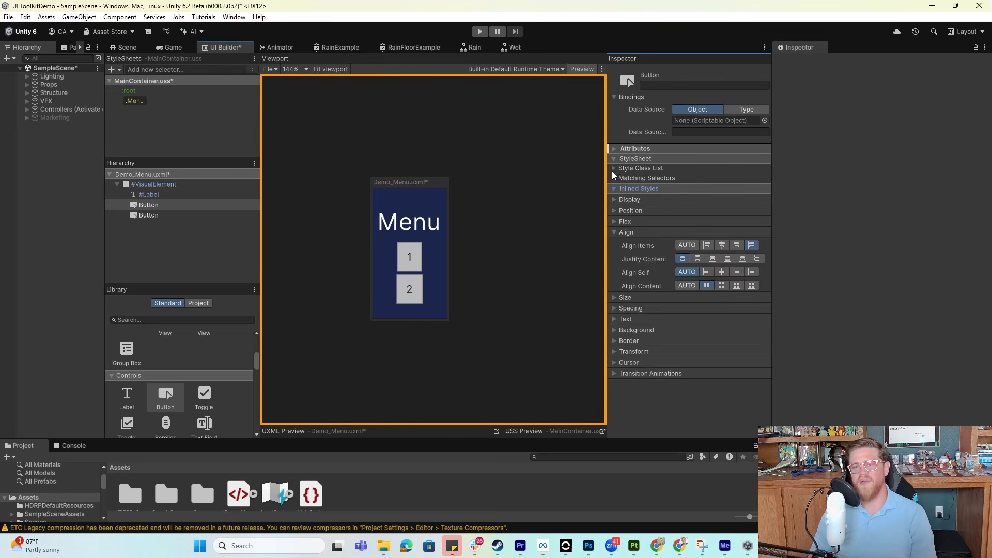
pyautogui.click(614, 168)
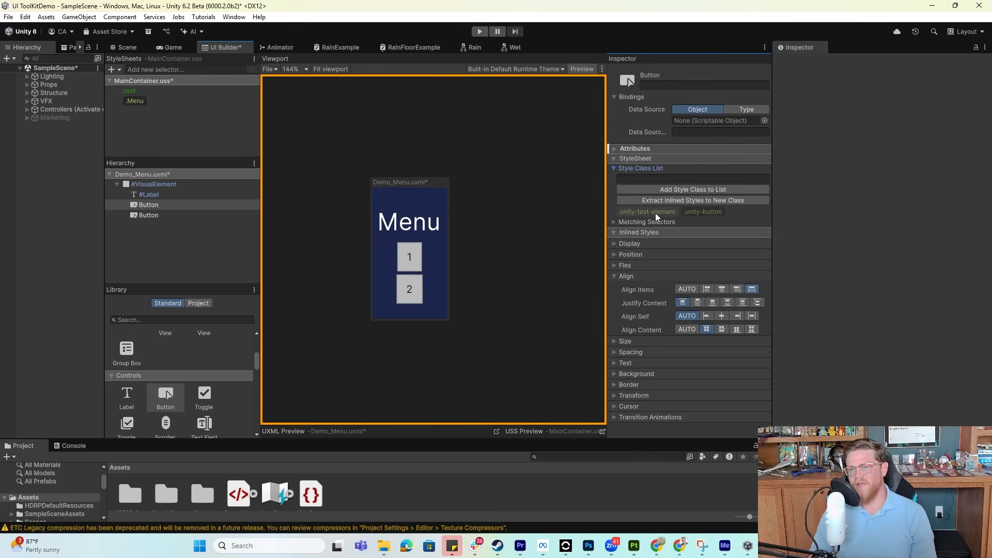
pyautogui.doubleClick(699, 211)
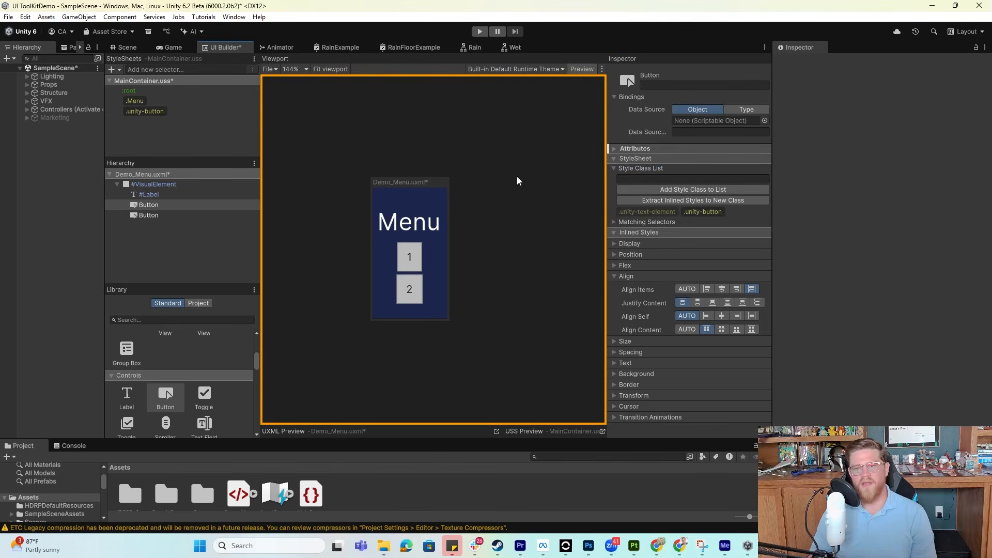
# Set the .unity-button selector's background color to white FFFFFF with an alpha of 26
pyautogui.click(146, 110)
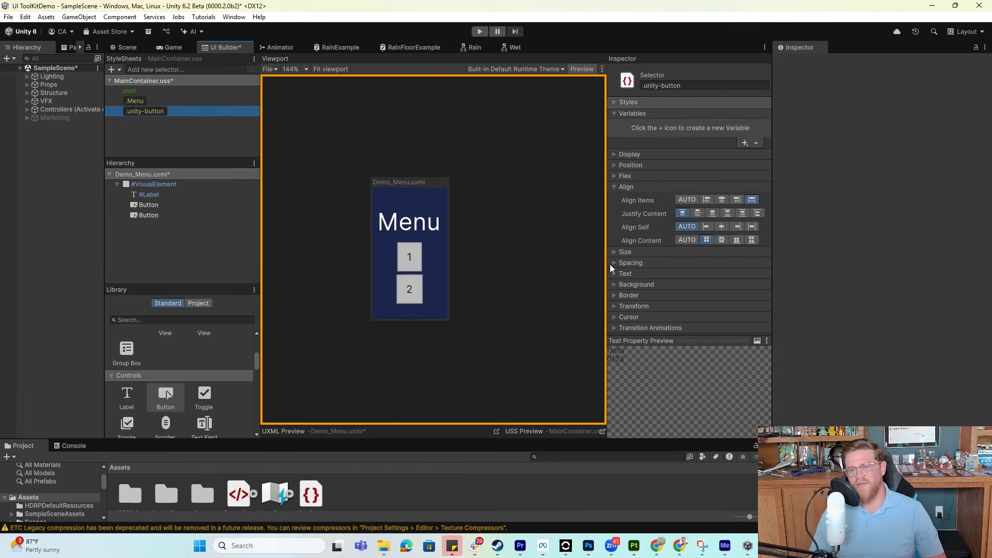
pyautogui.click(615, 284)
pyautogui.click(616, 187)
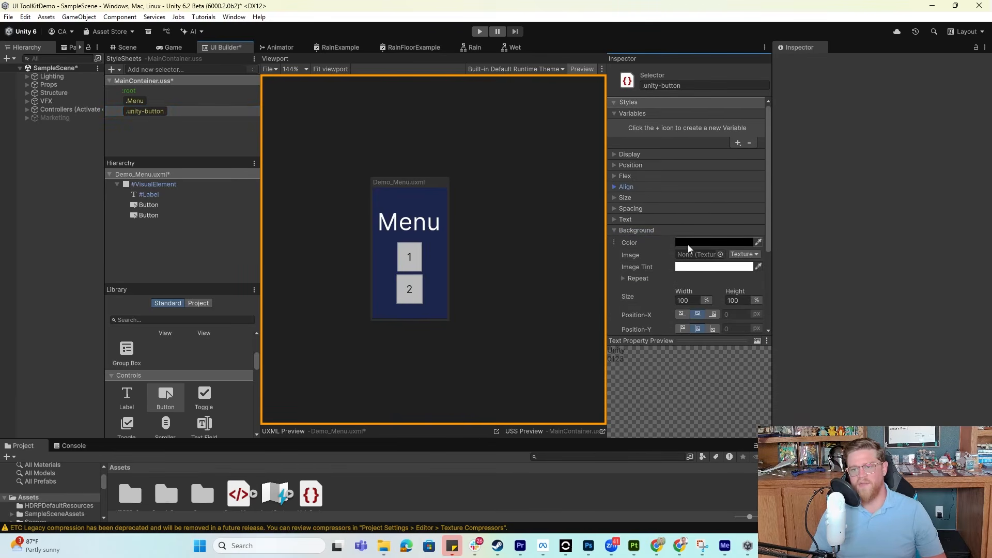
pyautogui.click(718, 243)
pyautogui.click(765, 290)
pyautogui.moveTo(765, 290)
pyautogui.mouseDown()
pyautogui.moveTo(752, 285)
pyautogui.moveTo(756, 298)
pyautogui.mouseUp()
pyautogui.moveTo(743, 396); pyautogui.dragTo(751, 397)
pyautogui.moveTo(756, 298); pyautogui.dragTo(736, 225)
pyautogui.click(752, 397)
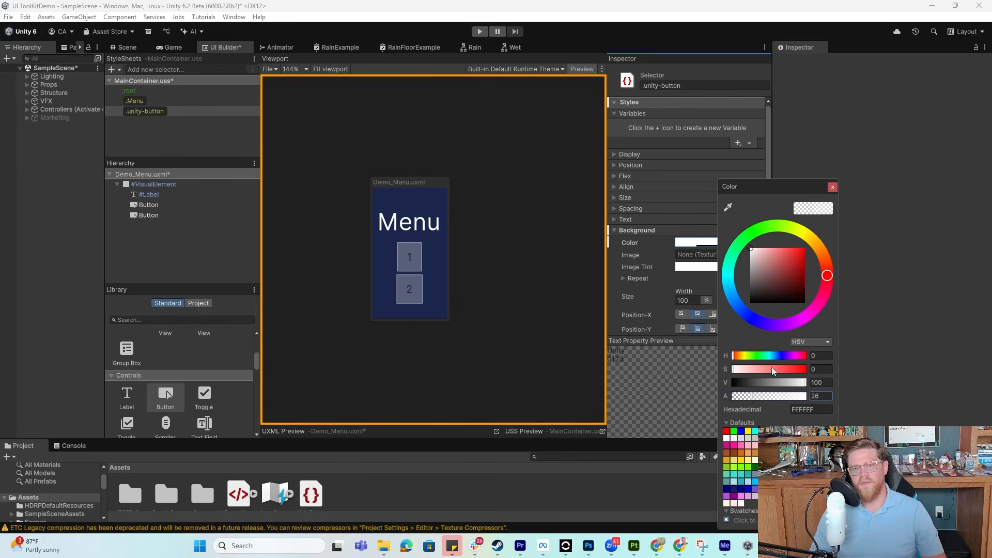
pyautogui.click(832, 187)
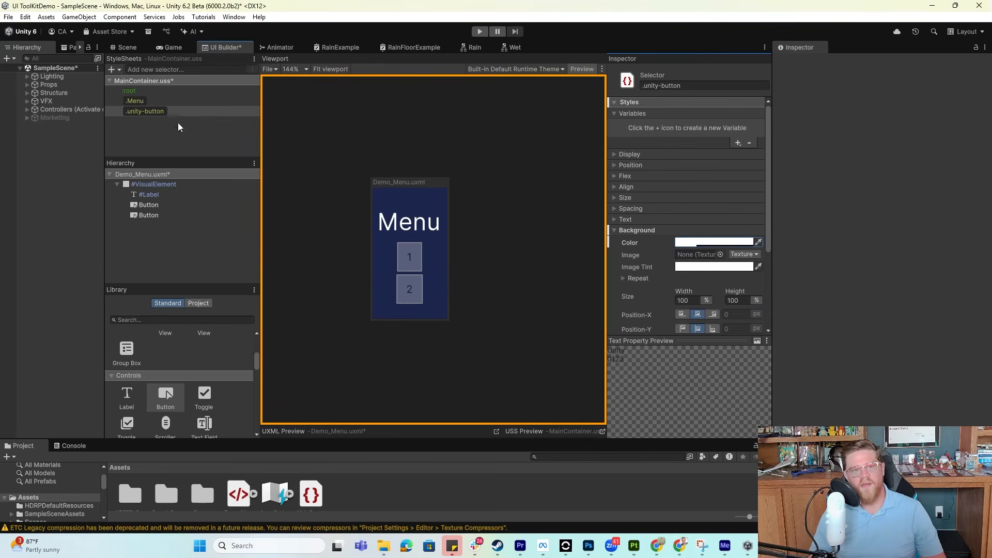
# Add a .unity-button:hover selector to the MainContainer.uss style sheet
pyautogui.click(167, 69)
pyautogui.write('..unity-button')
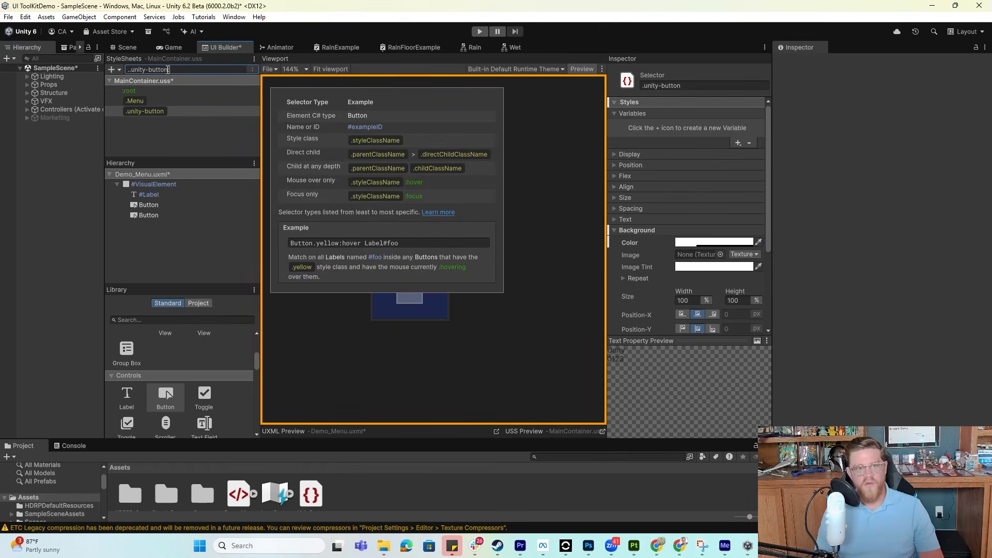
pyautogui.write(':hover')
pyautogui.press('Return')
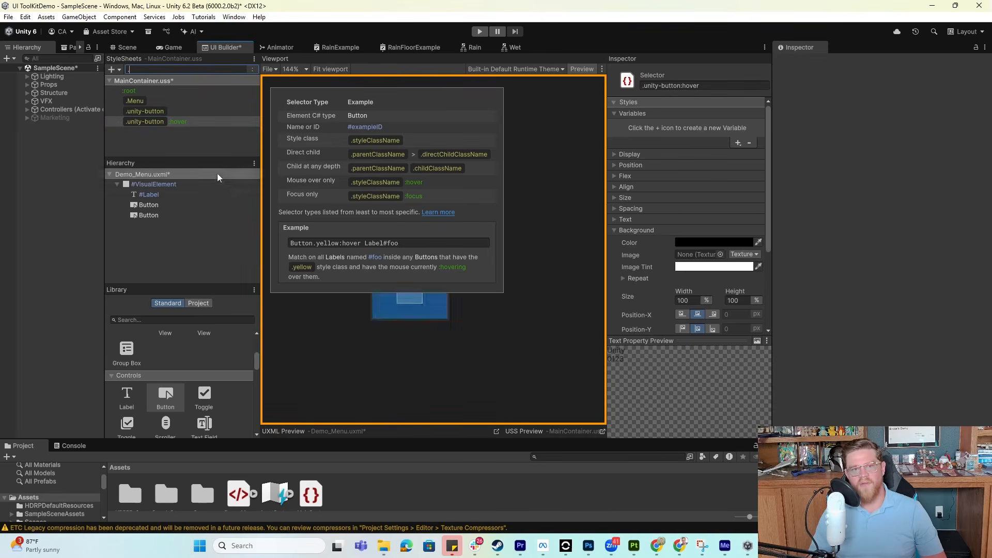
# Set the .unity-button:hover selector's background color to opaque white, FFFFFF with an alpha of 100
pyautogui.click(183, 122)
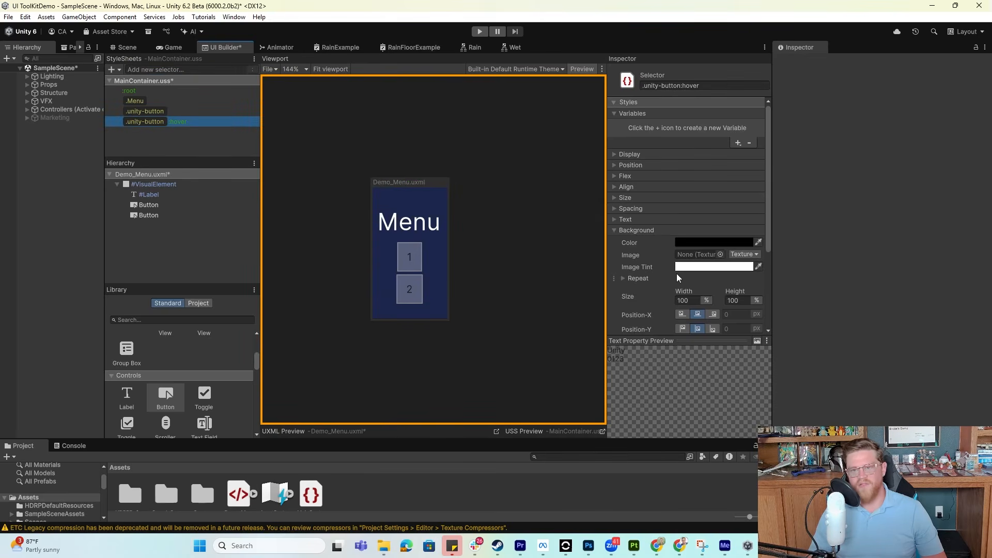
pyautogui.click(718, 243)
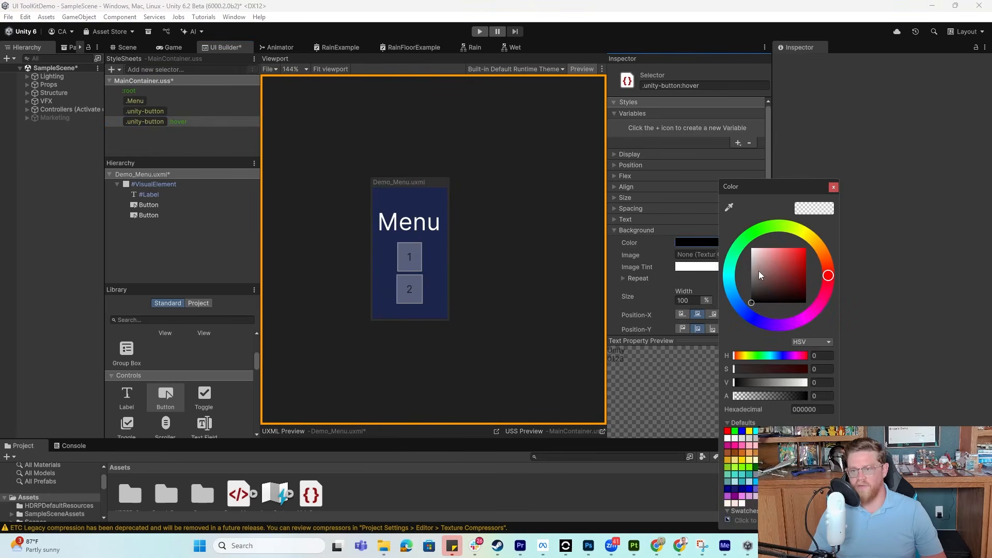
pyautogui.moveTo(757, 274); pyautogui.dragTo(752, 248)
pyautogui.moveTo(772, 398); pyautogui.dragTo(843, 363)
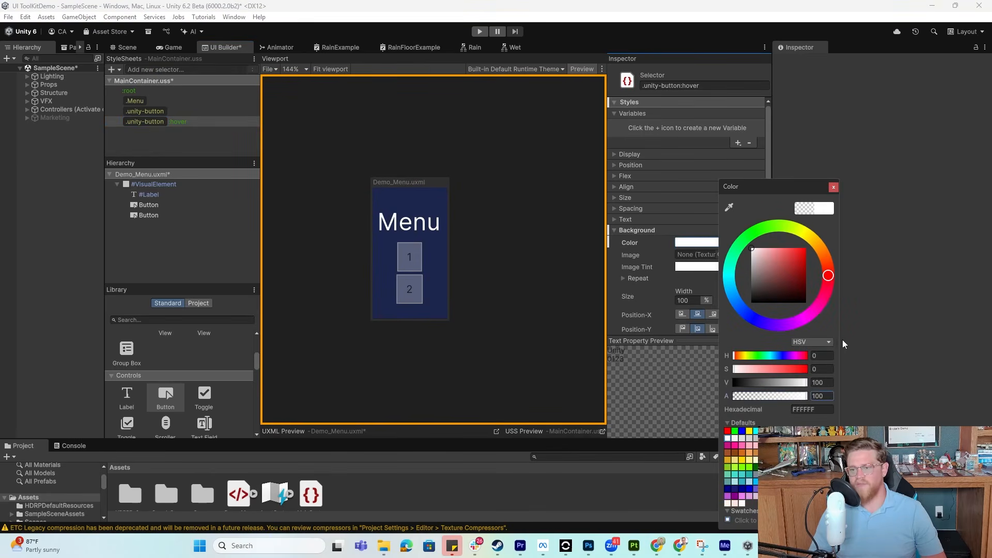
pyautogui.click(833, 188)
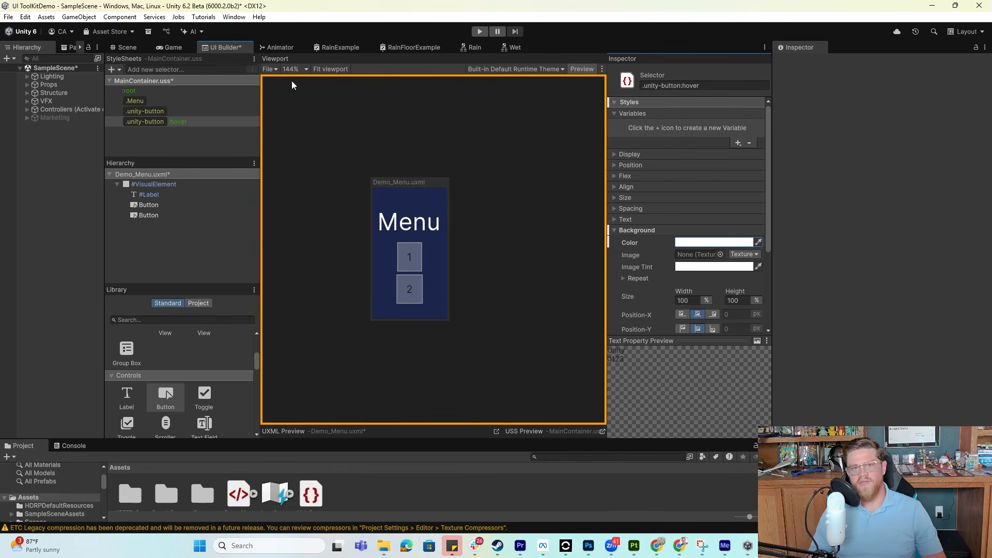
# Save the Demo_Menu UI document with its style sheet, and save SampleScene
pyautogui.click(267, 70)
pyautogui.click(273, 109)
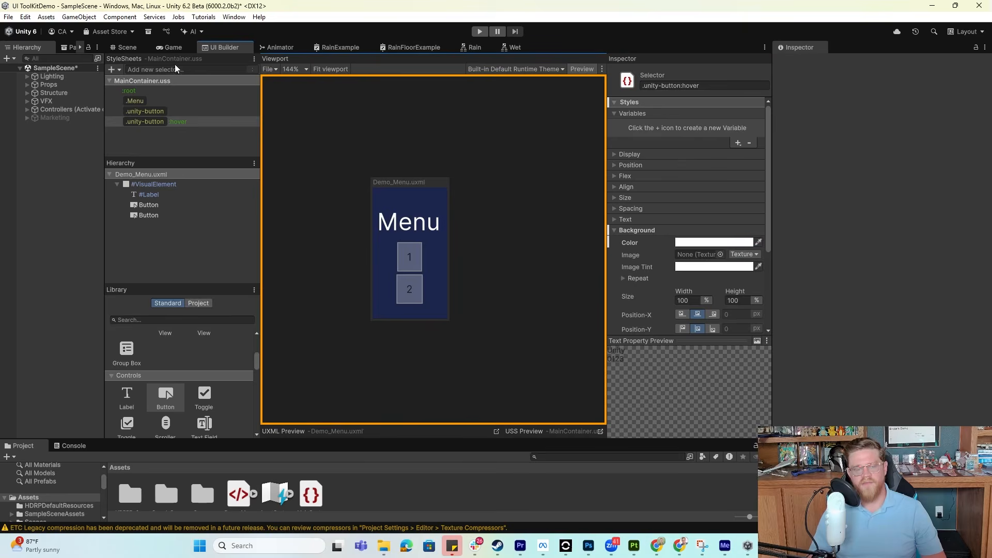
pyautogui.click(125, 48)
pyautogui.click(8, 17)
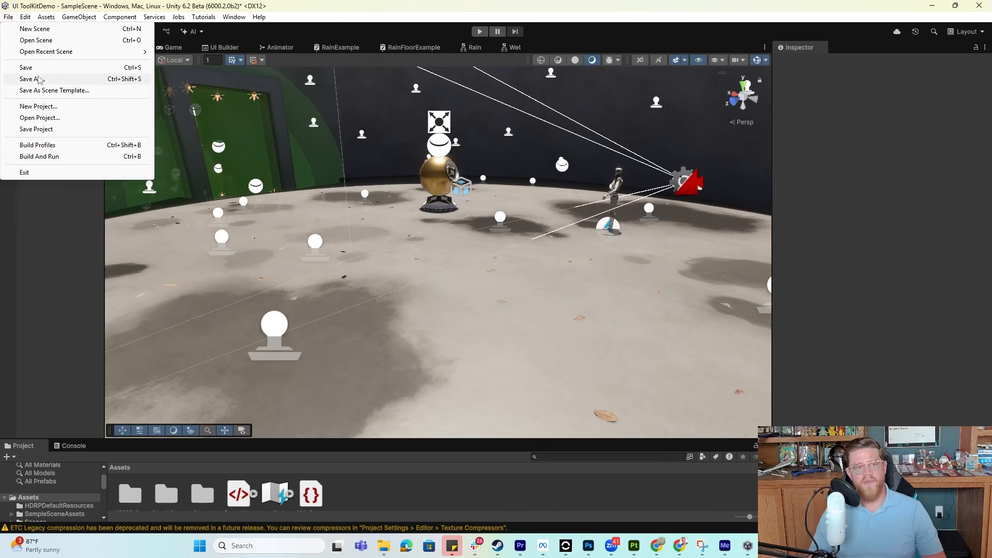
pyautogui.click(26, 69)
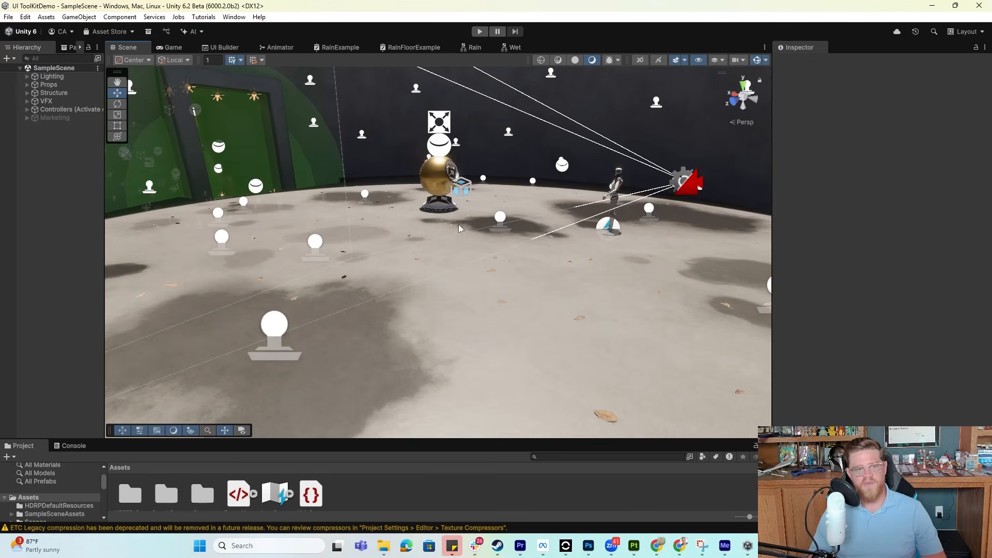
pyautogui.scroll(-5, 461, 225)
pyautogui.keyDown('alt'); pyautogui.moveTo(437, 209); pyautogui.dragTo(389, 231); pyautogui.keyUp('alt')
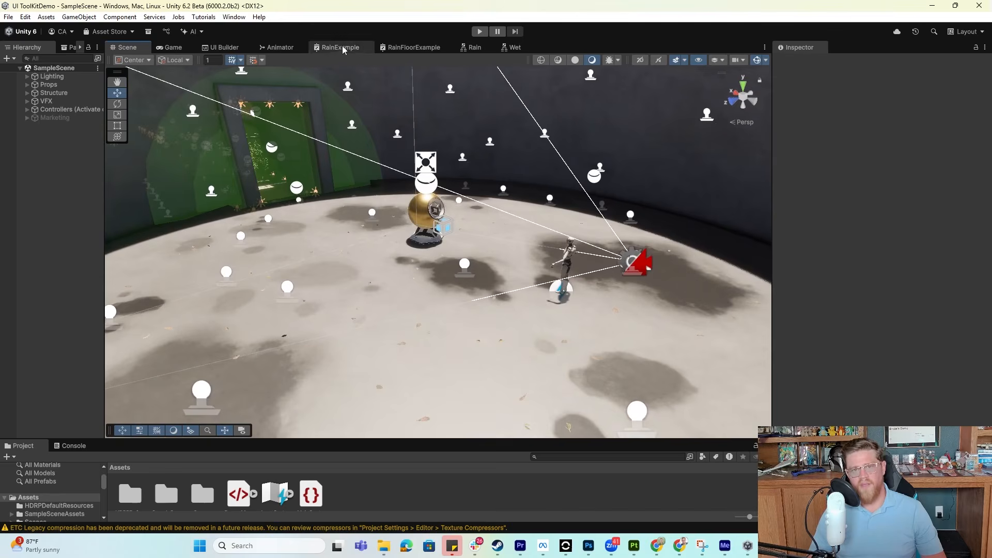
pyautogui.click(222, 47)
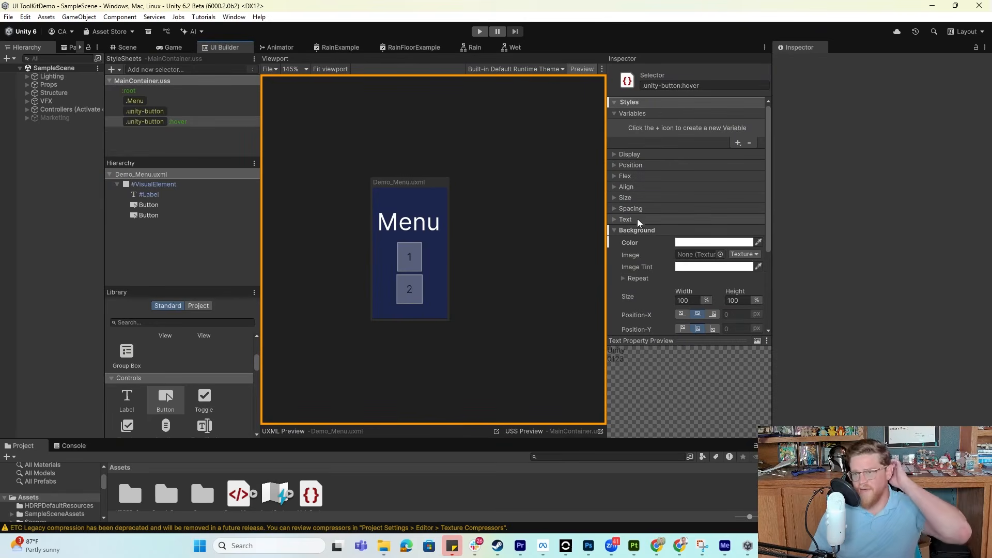
pyautogui.click(616, 155)
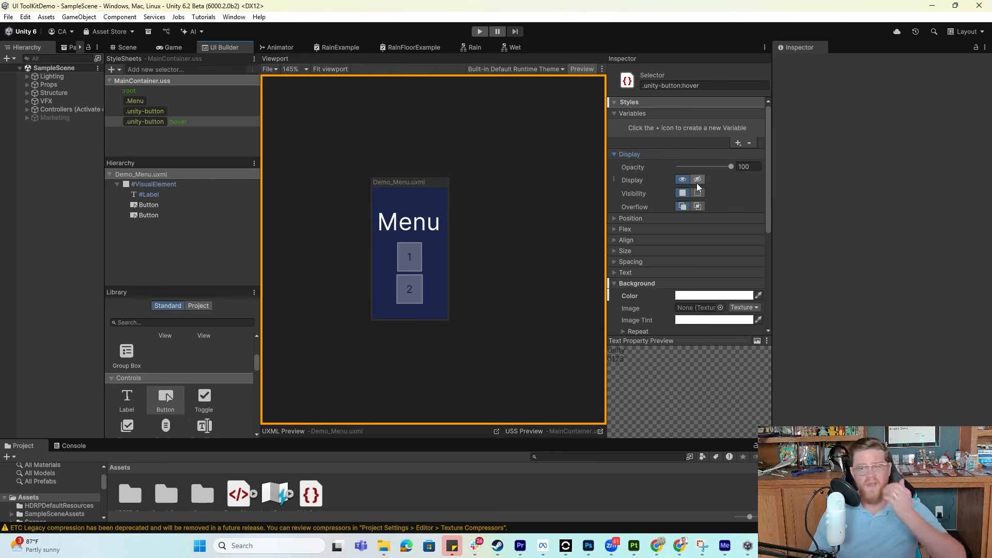
pyautogui.click(615, 156)
# Add a UI Toolkit UI Document object to SampleScene
pyautogui.click(124, 49)
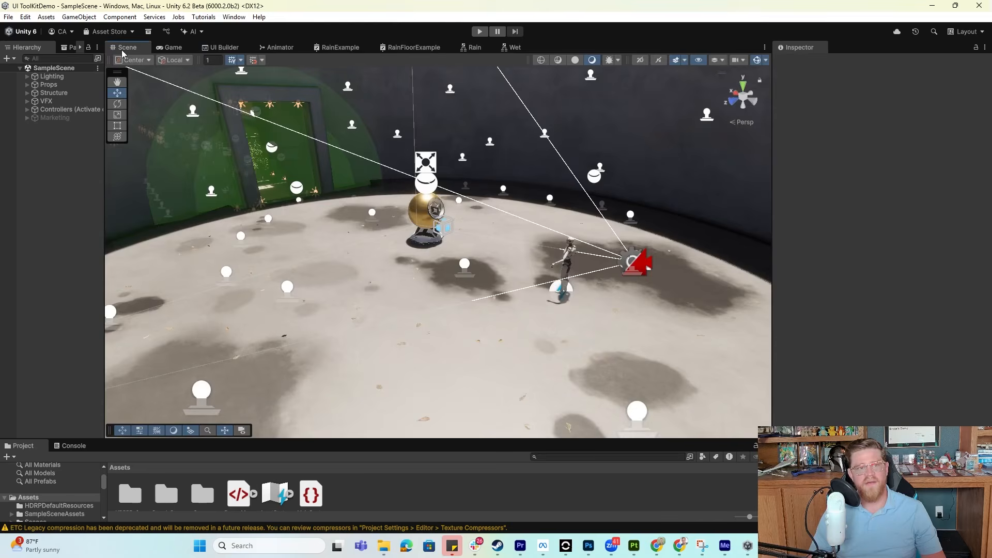
pyautogui.rightClick(45, 150)
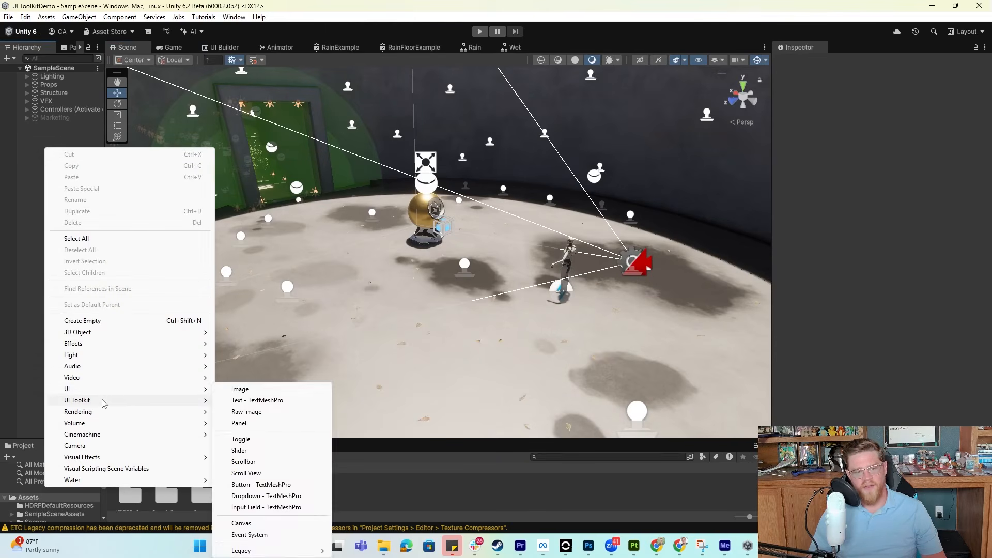
pyautogui.click(248, 401)
pyautogui.click(78, 166)
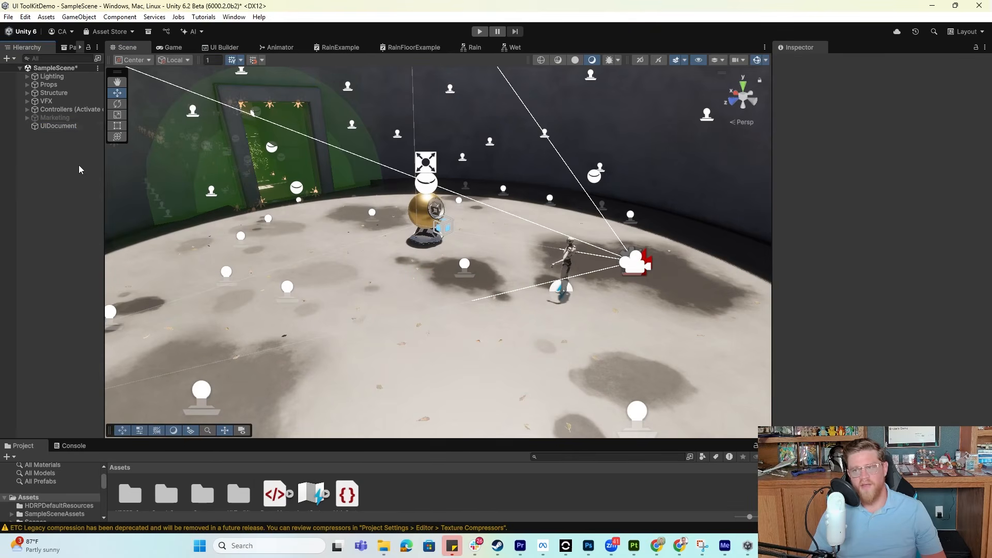
# Assign Demo_Menu as the Source Asset of the UIDocument object
pyautogui.click(74, 125)
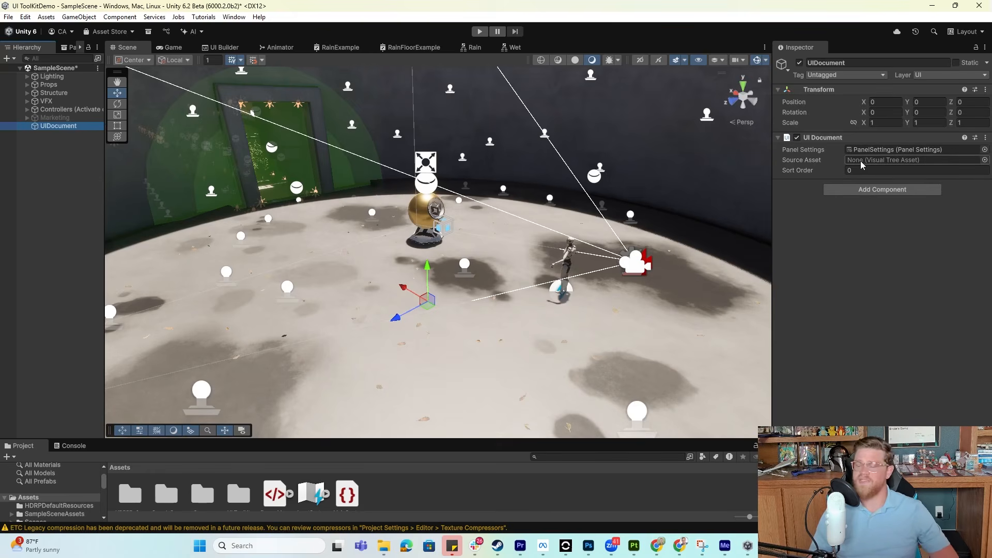
pyautogui.click(984, 161)
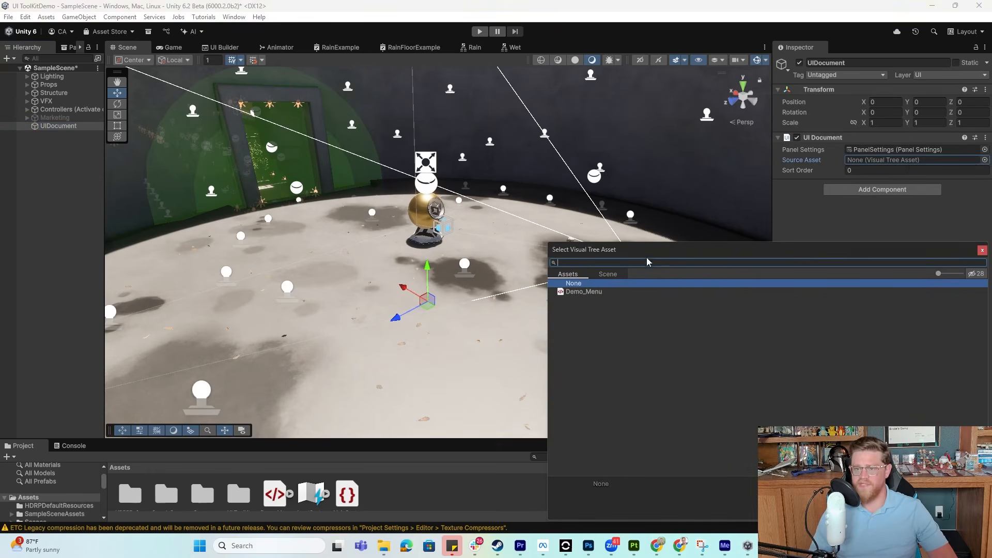
pyautogui.click(584, 292)
pyautogui.moveTo(779, 256); pyautogui.dragTo(418, 185)
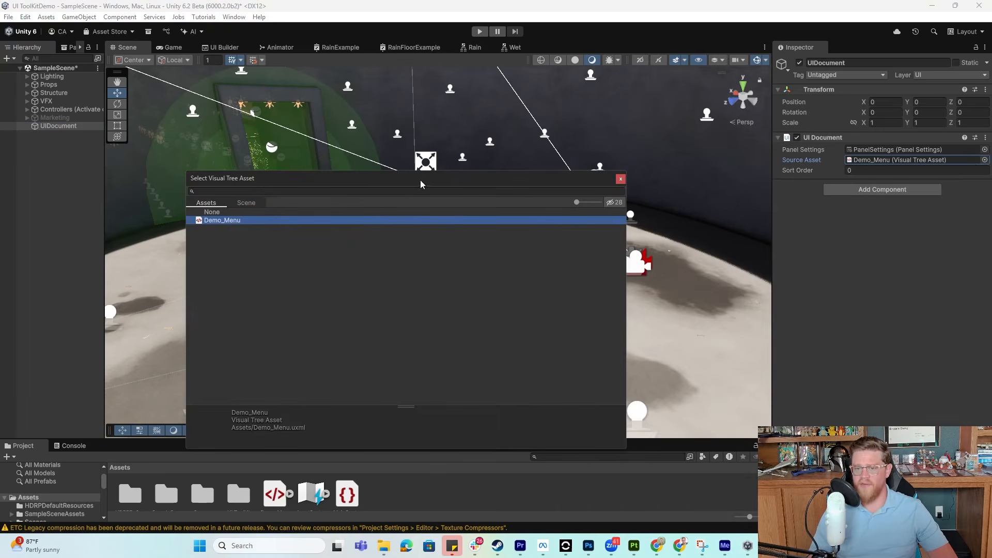
pyautogui.click(620, 180)
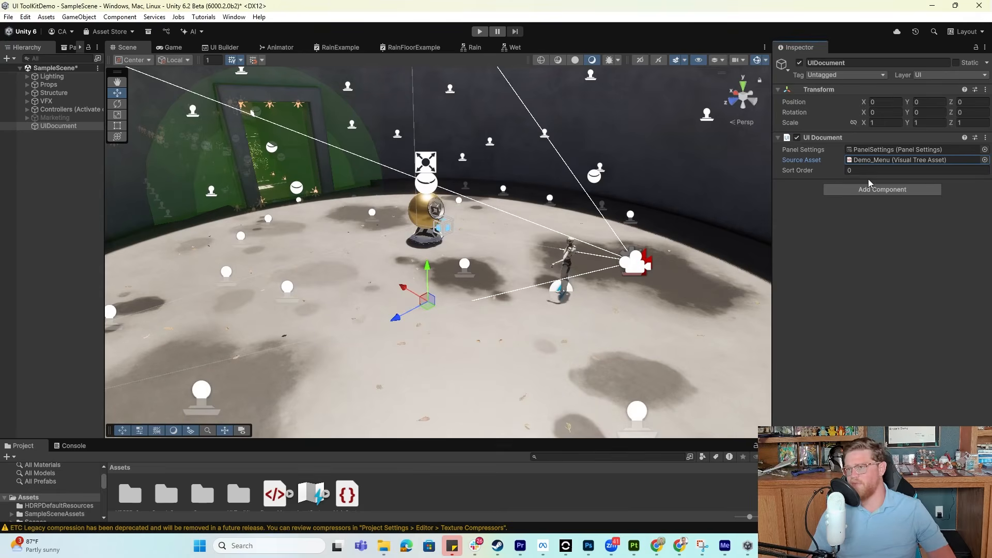
# Open the PanelSettings asset used by the UI Document and set its Render Mode to World Space
pyautogui.click(884, 151)
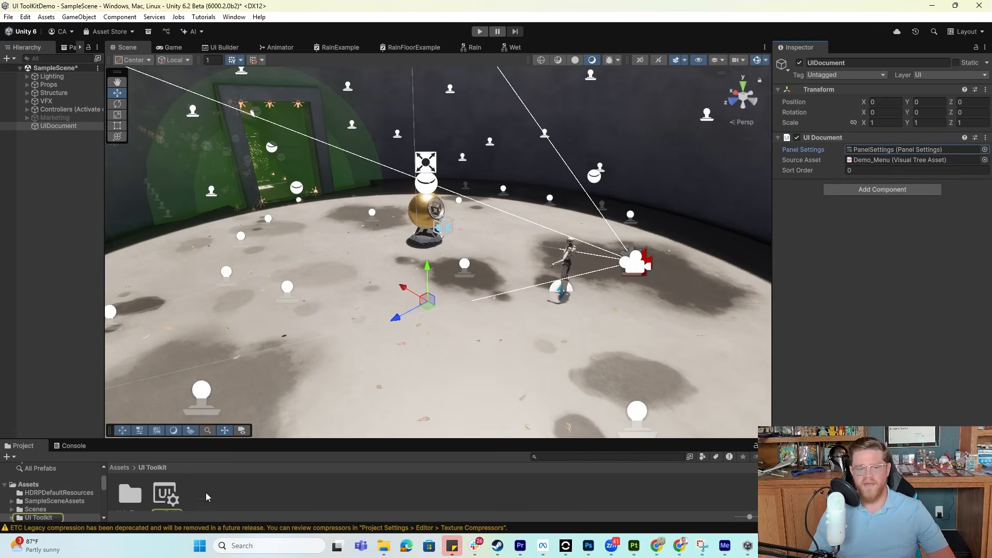
pyautogui.click(164, 498)
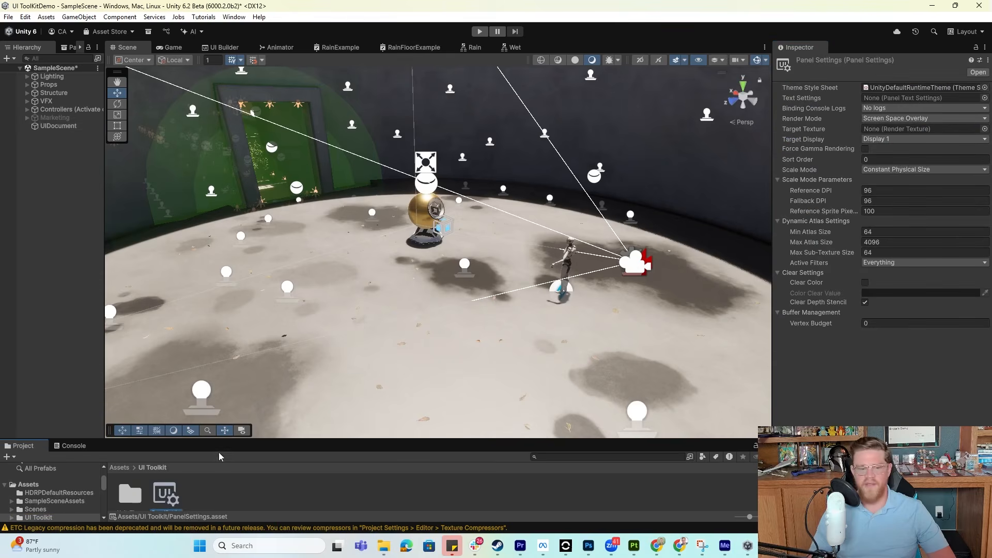
pyautogui.moveTo(235, 438); pyautogui.dragTo(233, 368)
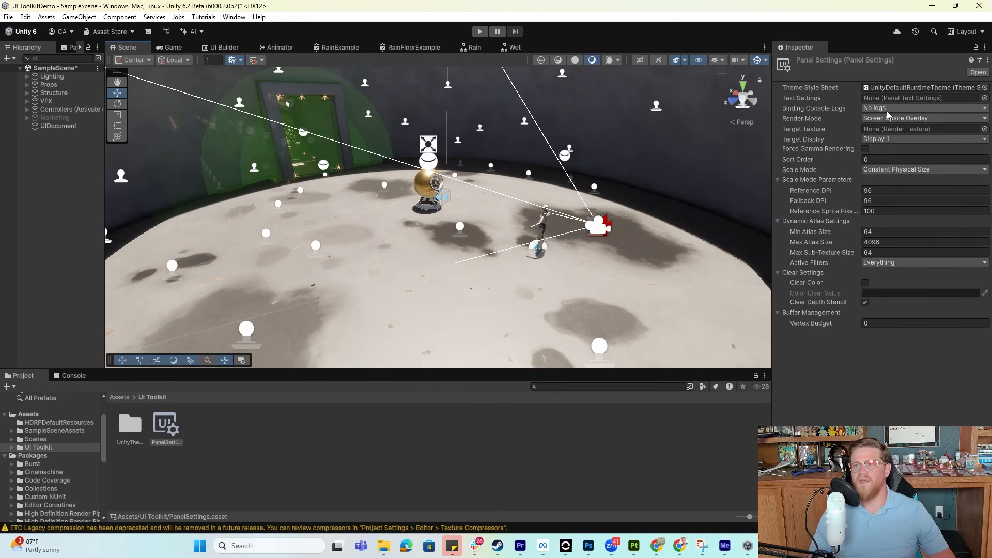
pyautogui.click(896, 120)
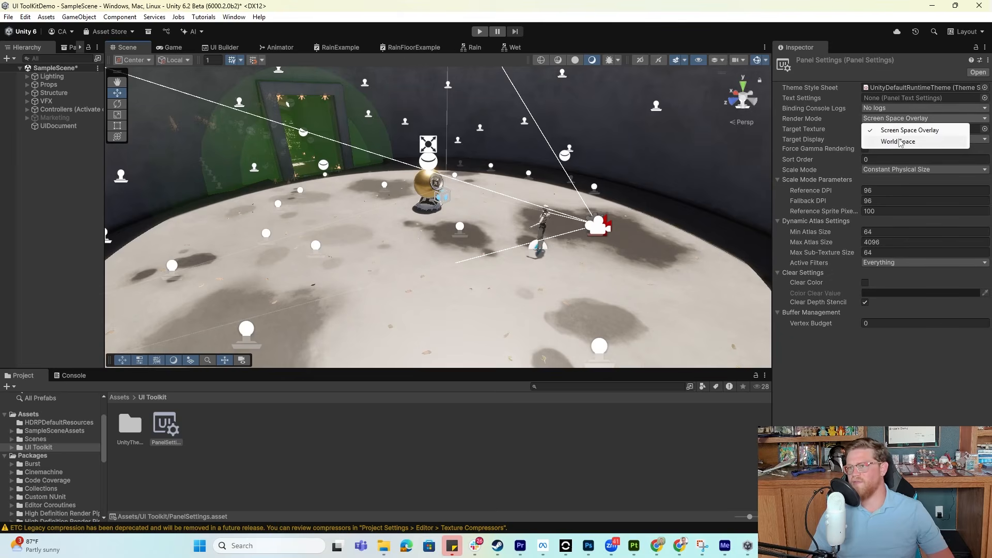
pyautogui.click(900, 142)
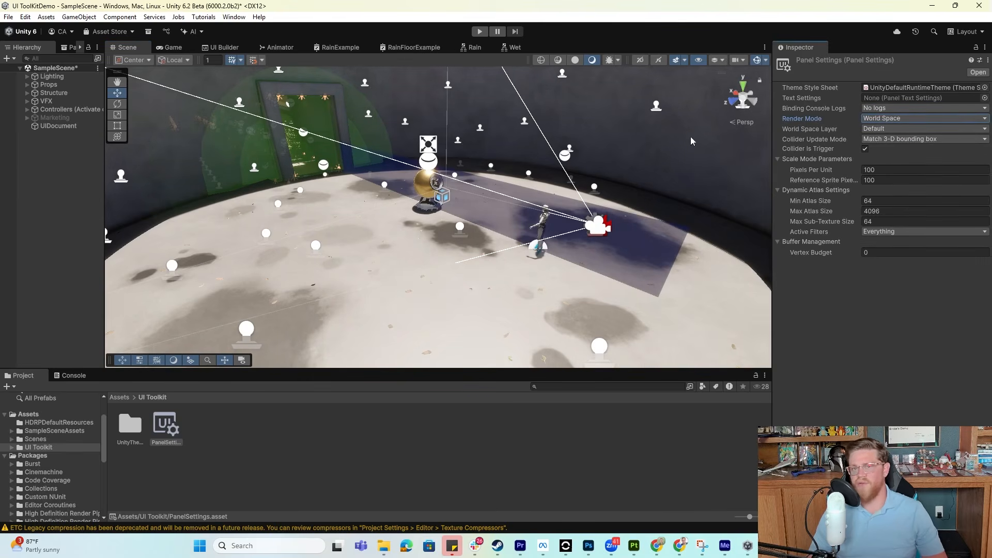
# Raise the UIDocument object to about Y 4.72 and set its world-space dimensions to 200 wide by 150 high
pyautogui.click(58, 126)
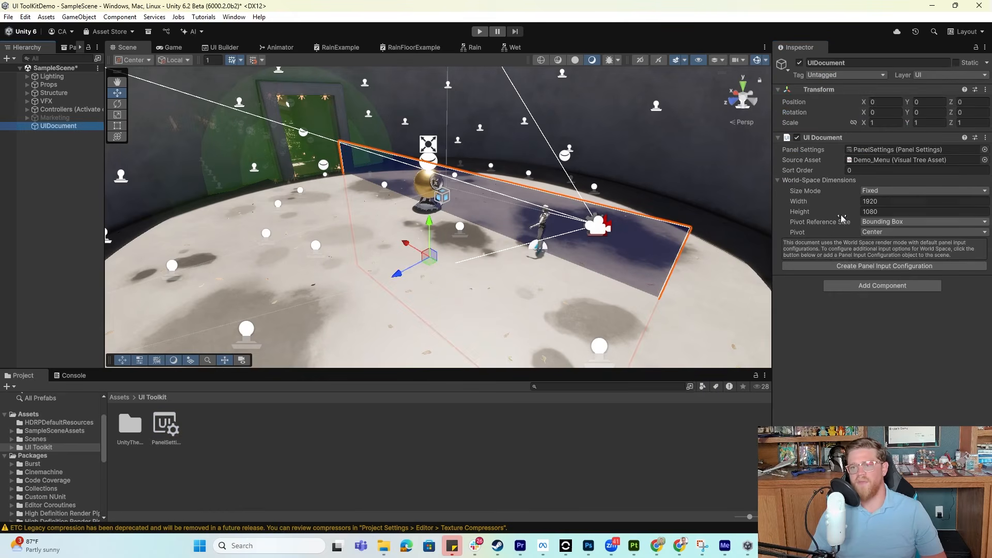
pyautogui.moveTo(432, 228); pyautogui.dragTo(451, 138)
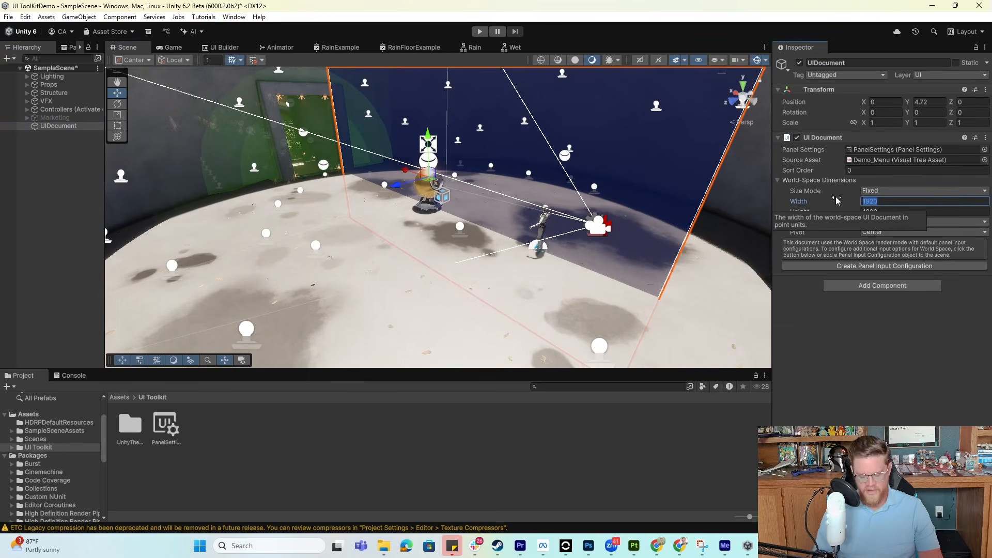
pyautogui.write('200')
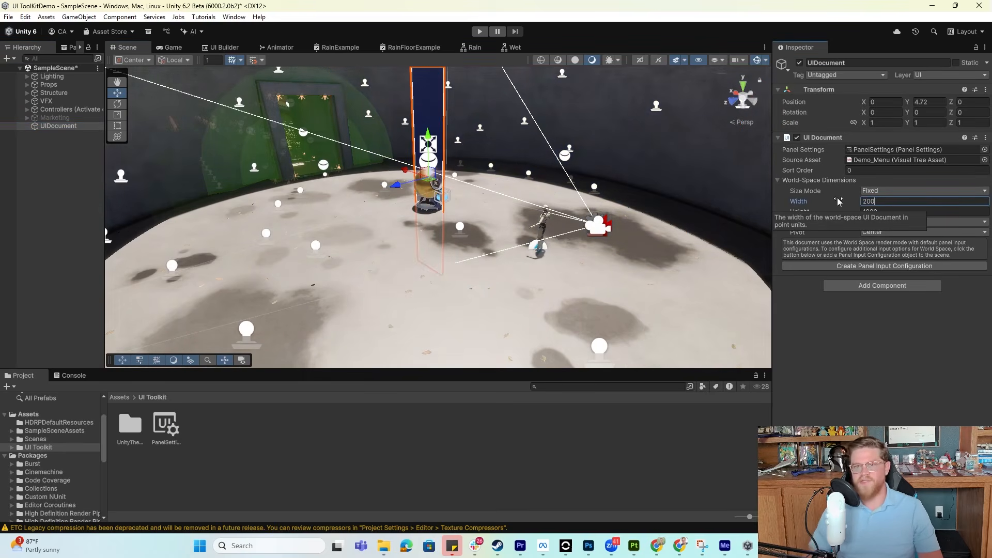
pyautogui.write('1')
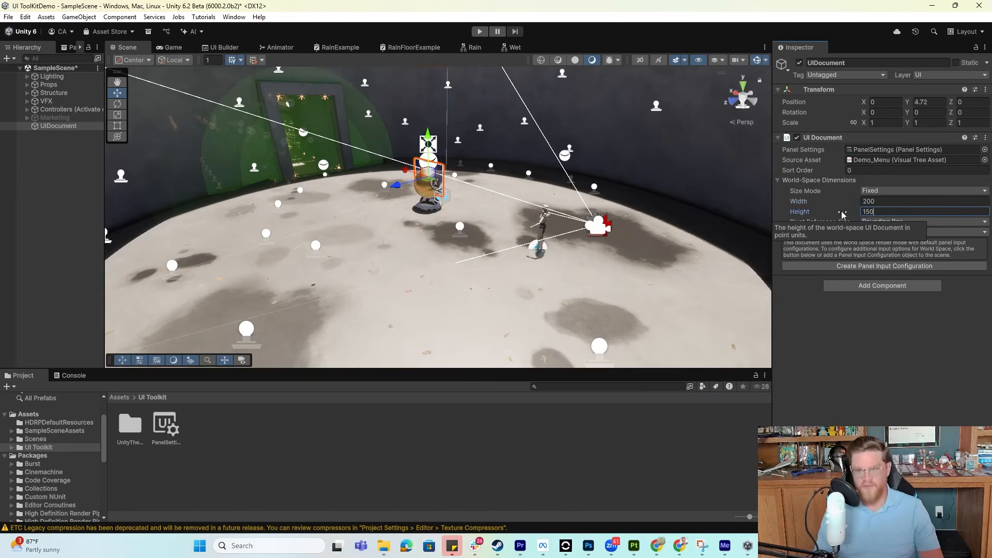
# Rotate the UIDocument about 64.5° around Y and move it beside the gold Unity statue, at about X -0.42, Y 4.53, Z 1.98
pyautogui.moveTo(431, 175); pyautogui.dragTo(356, 139)
pyautogui.press('e')
pyautogui.press('w')
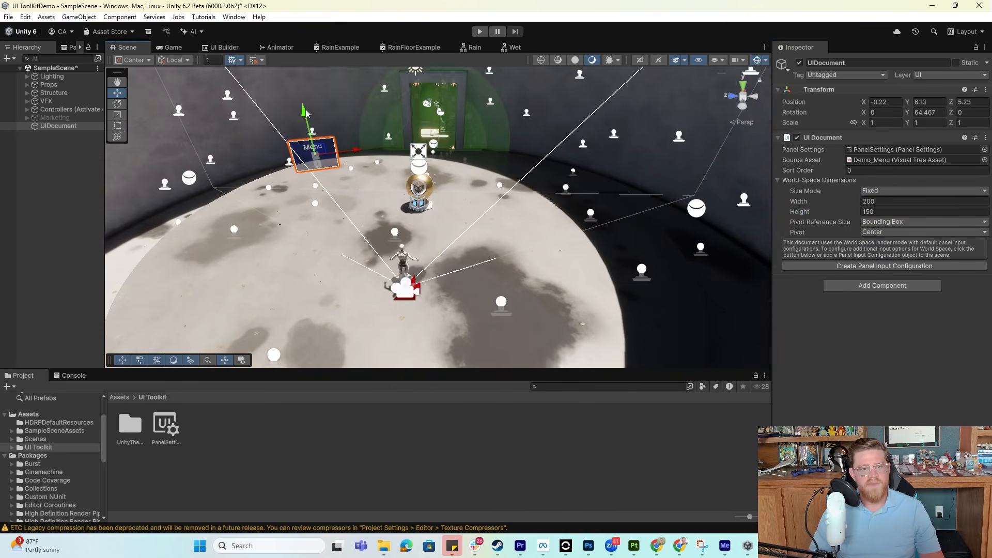
pyautogui.moveTo(306, 113); pyautogui.dragTo(323, 139)
pyautogui.moveTo(362, 177); pyautogui.dragTo(376, 131)
pyautogui.keyDown('alt'); pyautogui.moveTo(376, 131); pyautogui.dragTo(476, 189); pyautogui.keyUp('alt')
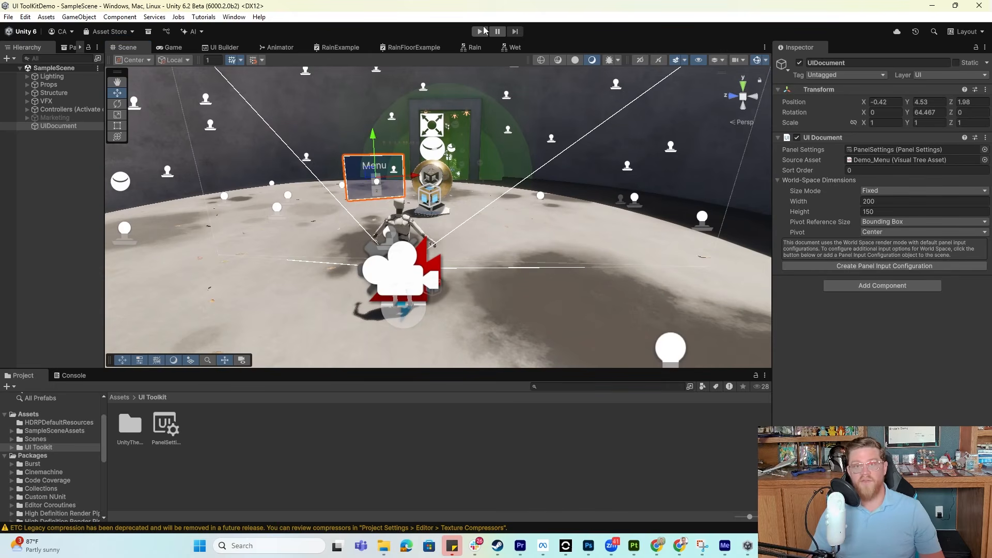
# Run the scene and walk the character around the world-space menu, testing the hover state of its buttons from different positions
pyautogui.click(480, 31)
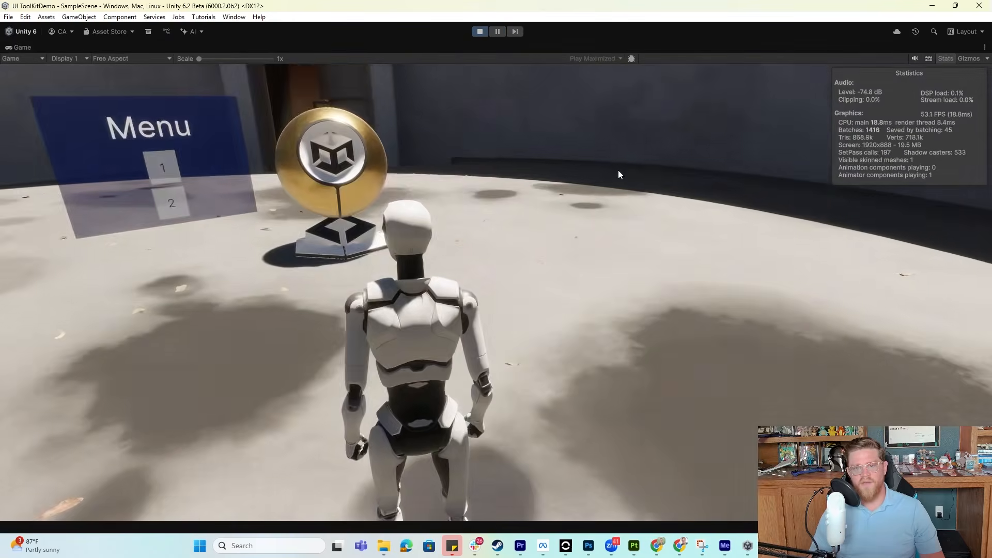
pyautogui.press('w')
pyautogui.press('a')
pyautogui.press('w')
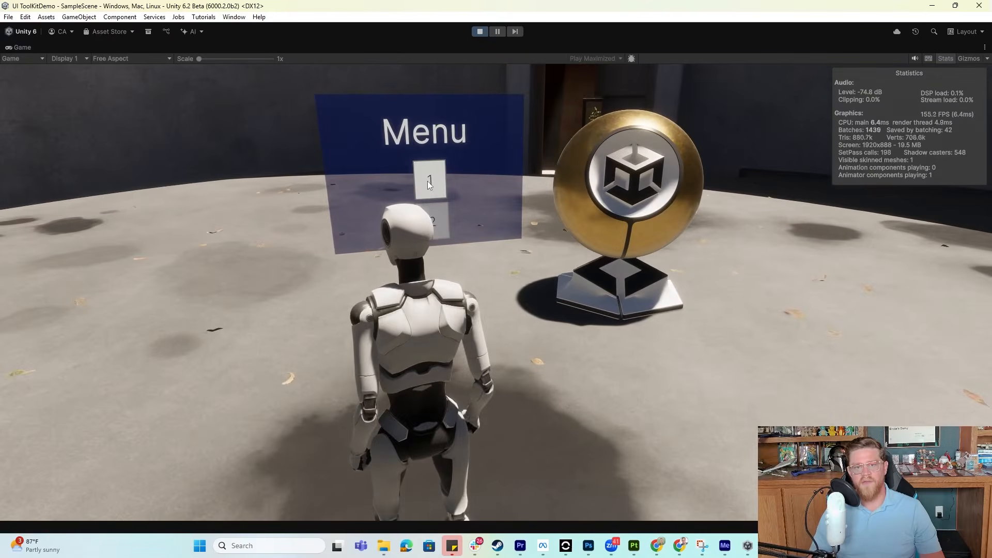
pyautogui.press('d')
pyautogui.press('w')
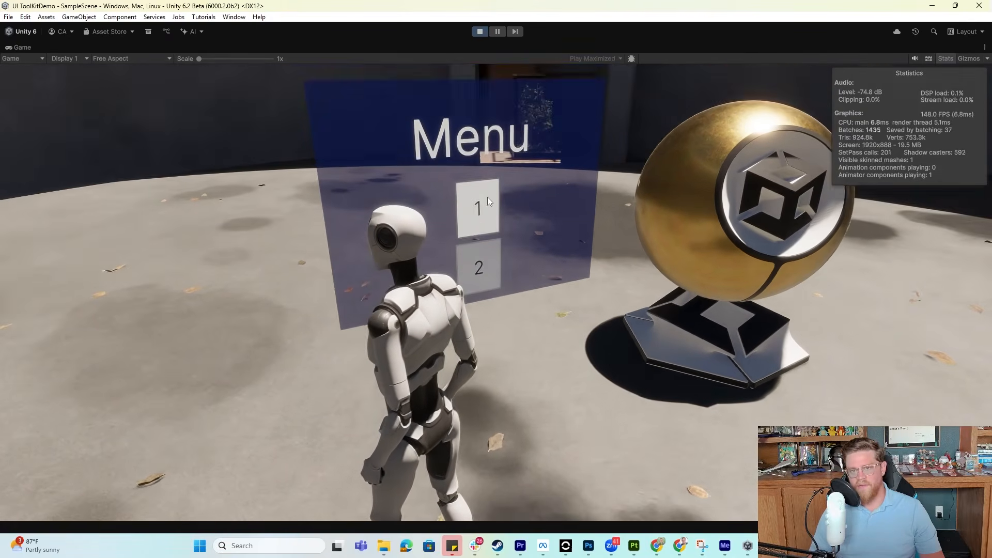
pyautogui.press('s')
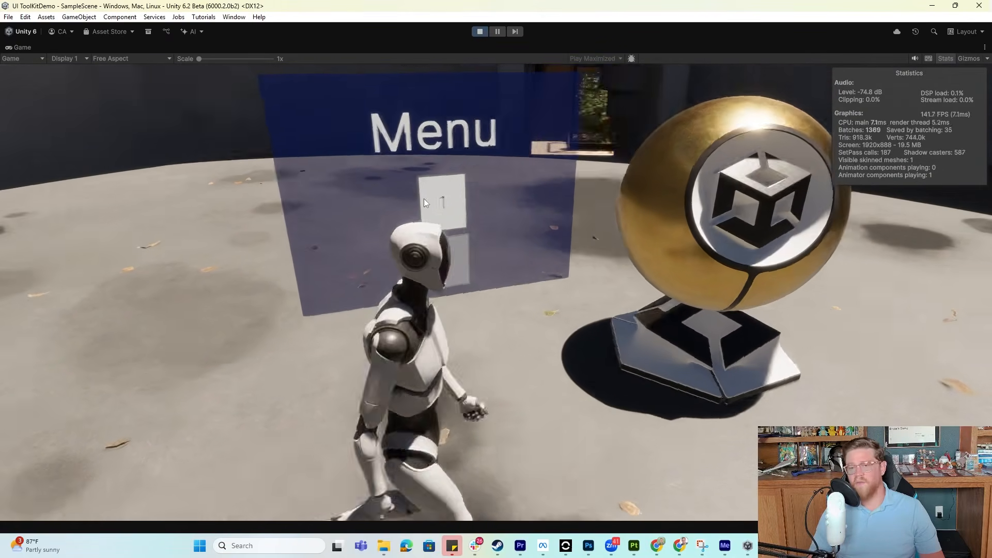
pyautogui.press('w')
pyautogui.press('s')
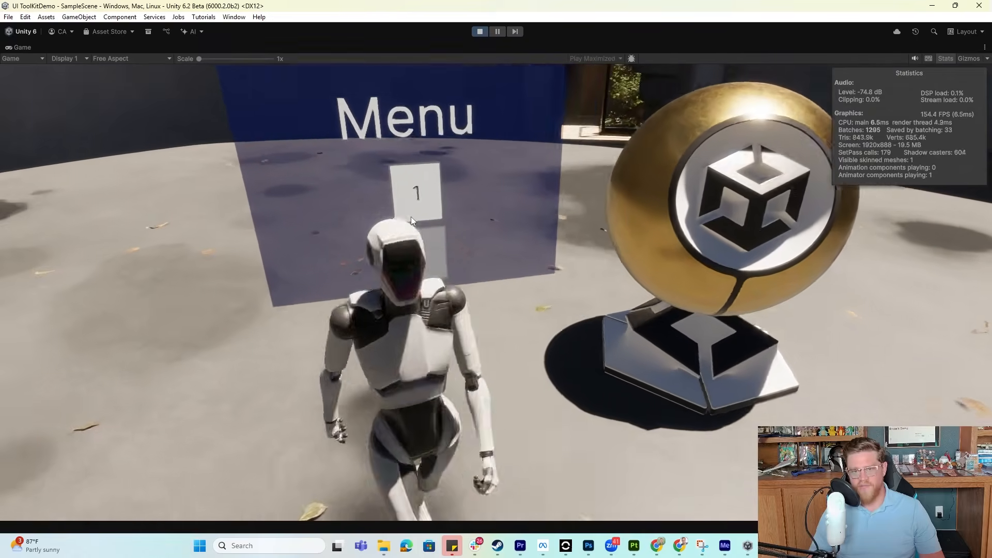
pyautogui.press('d')
pyautogui.press('a')
pyautogui.press('s')
pyautogui.press('a')
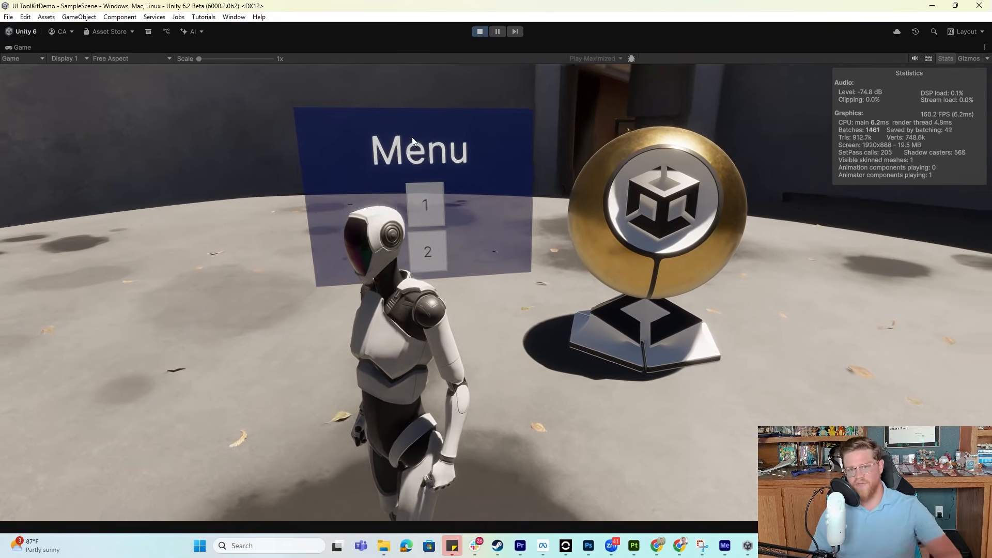
pyautogui.press('d')
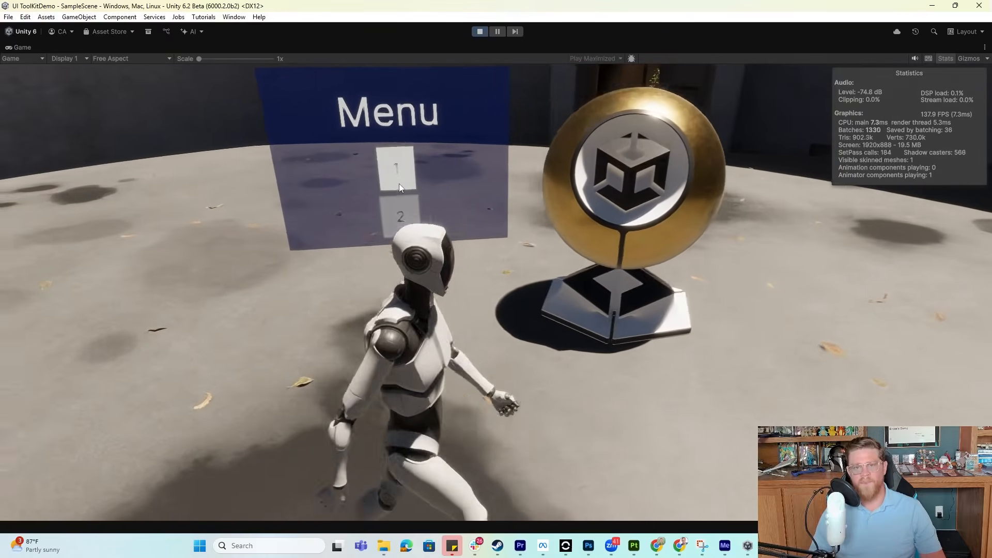
pyautogui.press('w')
pyautogui.press('a')
pyautogui.press('s')
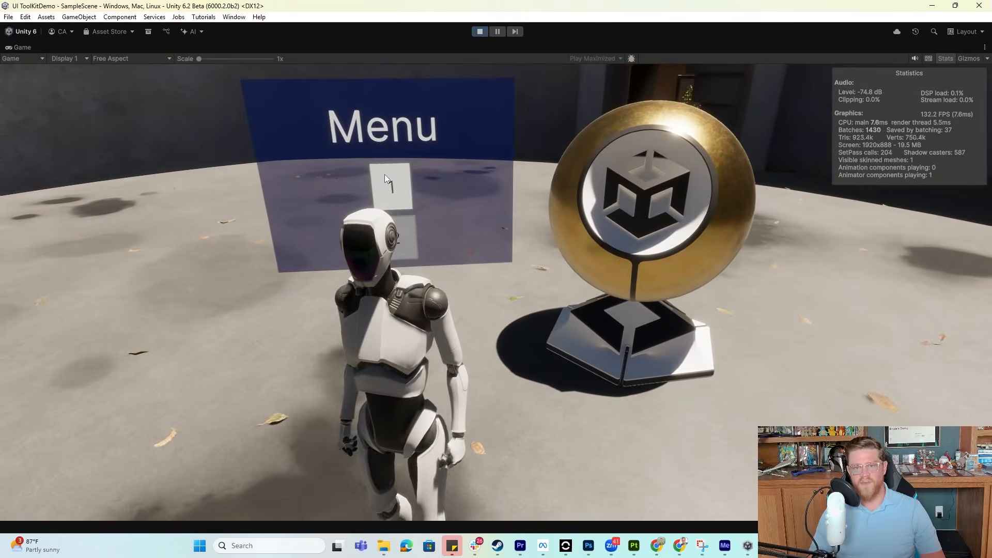
pyautogui.press('w')
pyautogui.press('s')
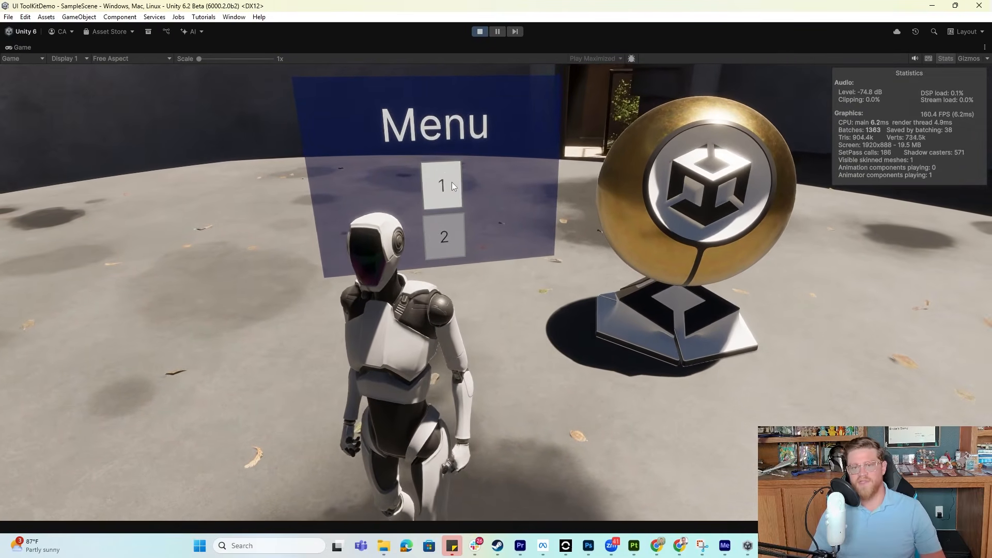
pyautogui.press('w')
pyautogui.press('s')
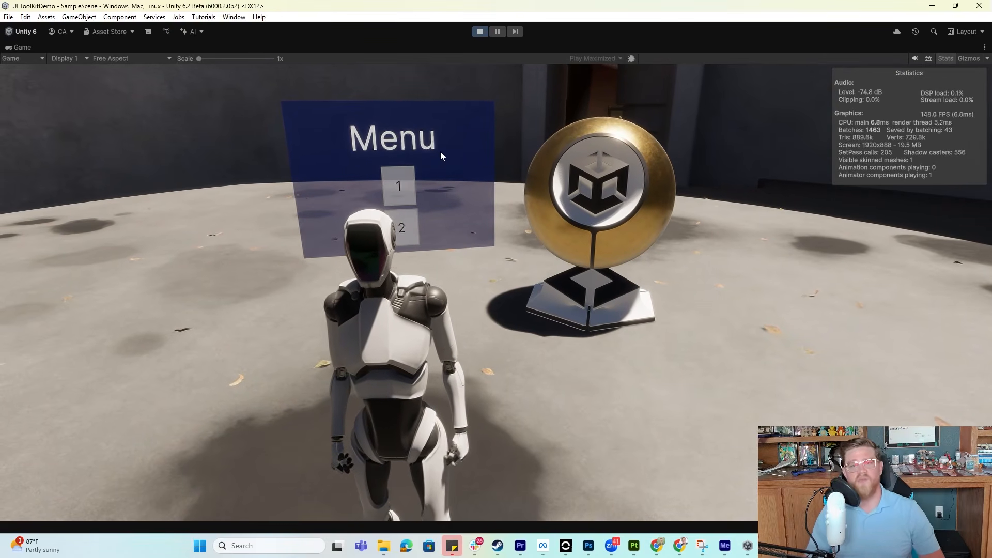
pyautogui.press('w')
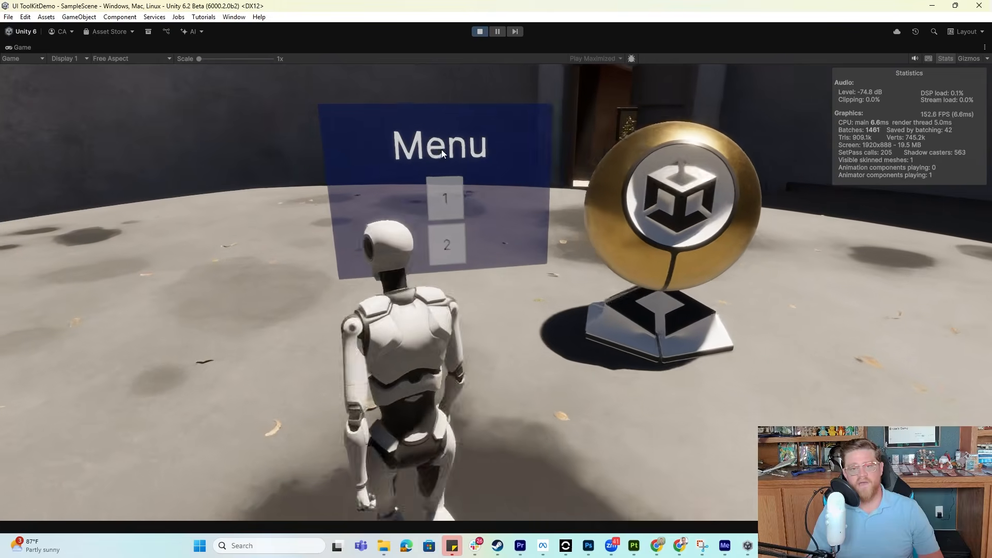
pyautogui.press('s')
pyautogui.press('w')
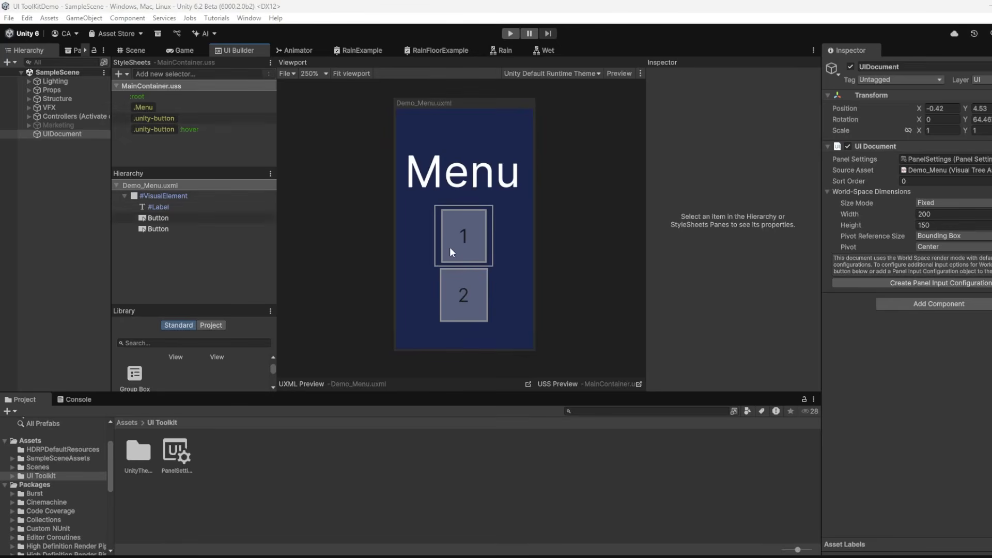
# Preview the button hover state of Demo_Menu in UI Builder and inspect its VisualElement, Label and first Button
pyautogui.click(622, 74)
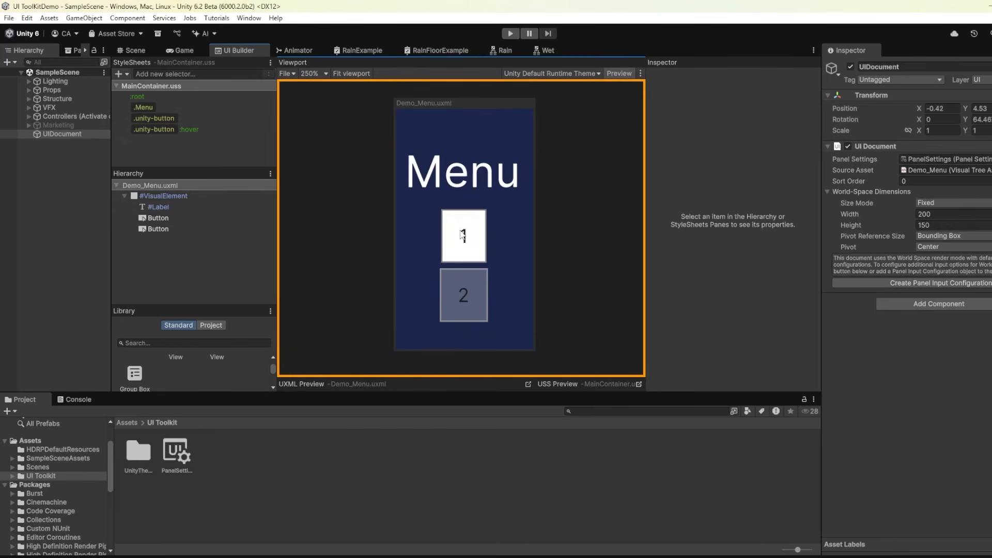
pyautogui.click(151, 196)
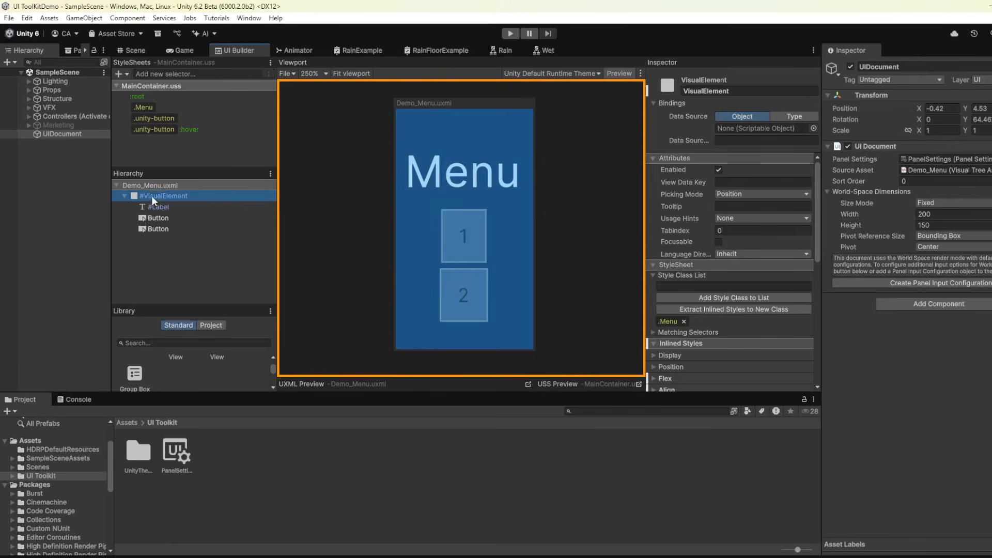
pyautogui.click(160, 206)
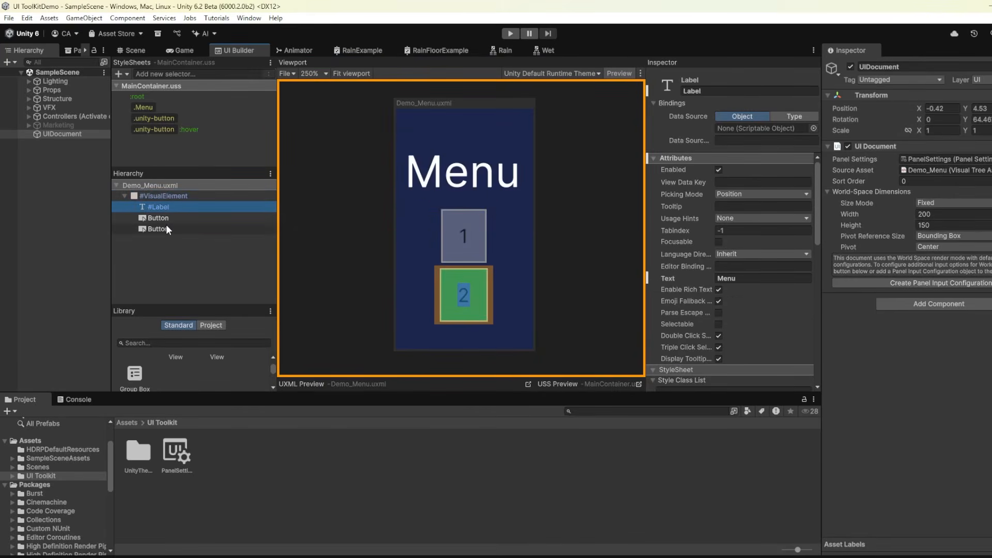
pyautogui.click(170, 219)
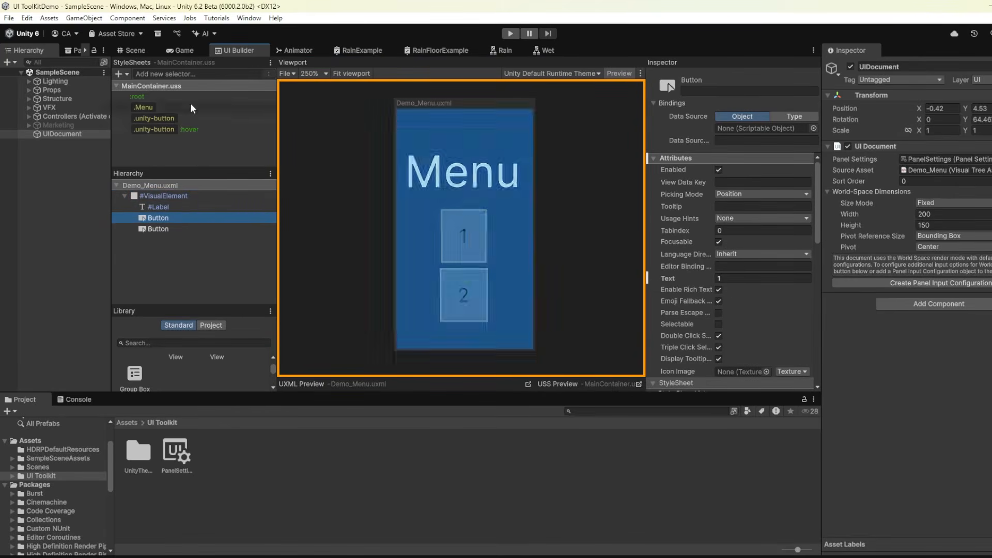
# Return to the Scene view, run the scene again and walk the character towards the world-space menu
pyautogui.click(143, 50)
pyautogui.click(510, 33)
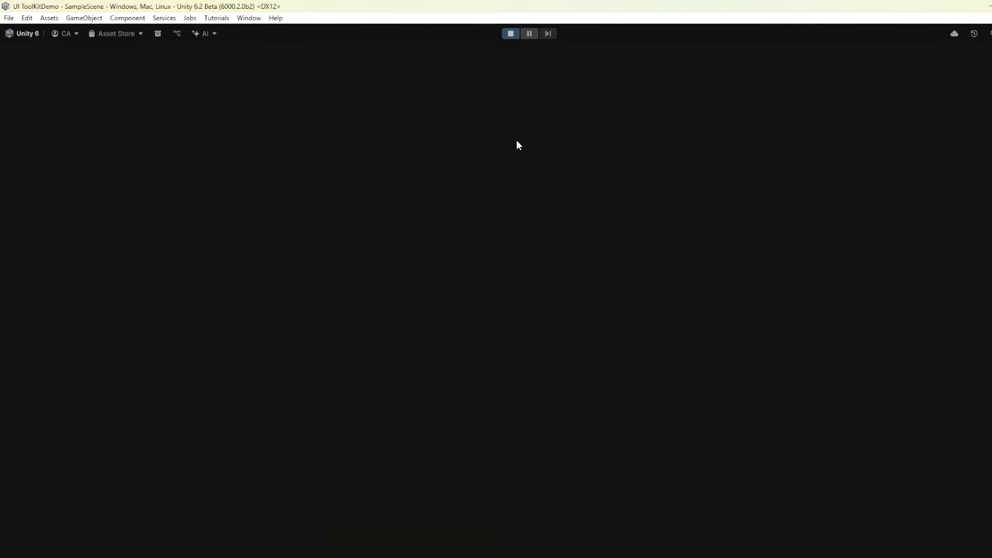
pyautogui.press('w')
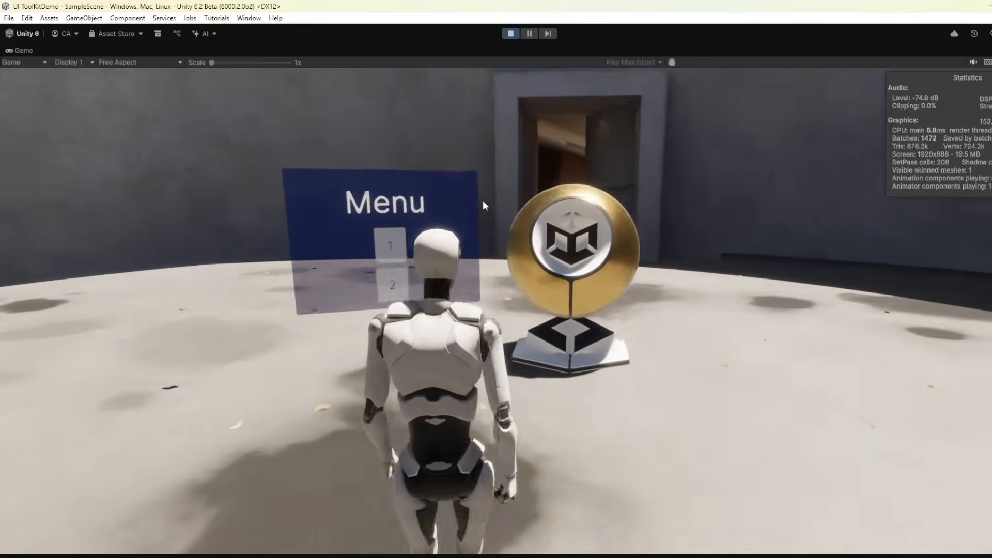